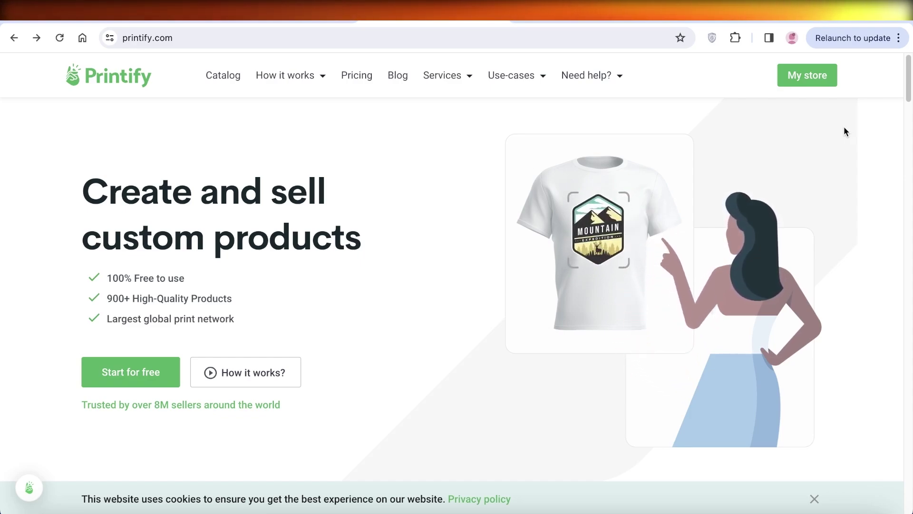
Step: Browse the Printify homepage, then start a free account to reach the dashboard
{"action": "scroll", "coordinate": [838, 135], "scroll_direction": "down", "scroll_amount": 2}
{"action": "scroll", "coordinate": [838, 135], "scroll_direction": "down", "scroll_amount": 2}
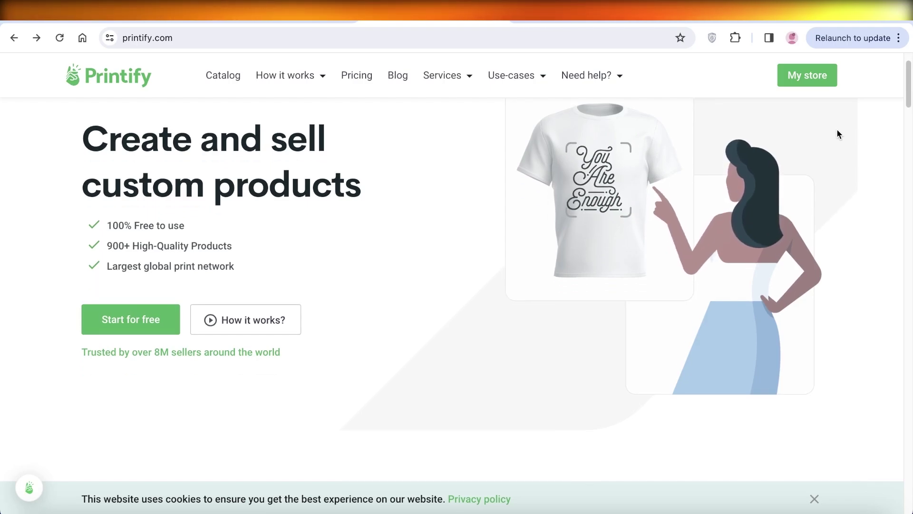
{"action": "scroll", "coordinate": [838, 134], "scroll_direction": "down", "scroll_amount": 10}
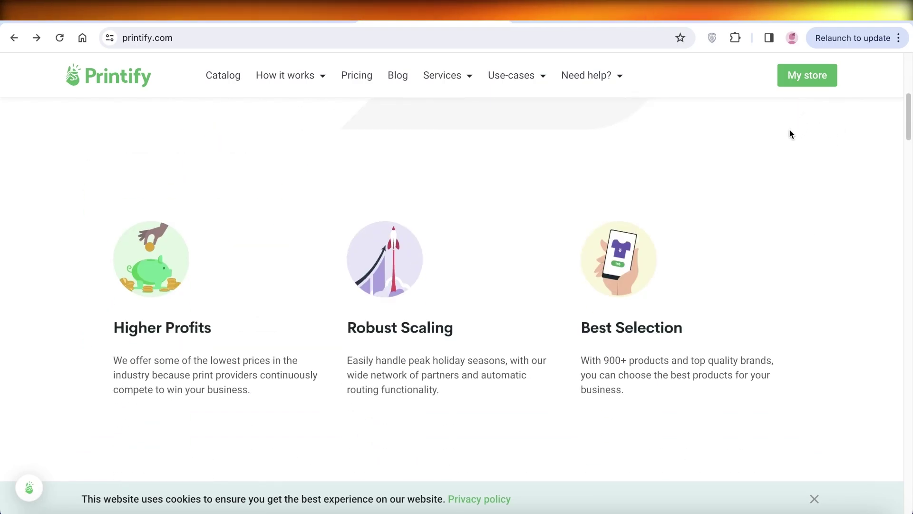
{"action": "scroll", "coordinate": [782, 139], "scroll_direction": "down", "scroll_amount": 4}
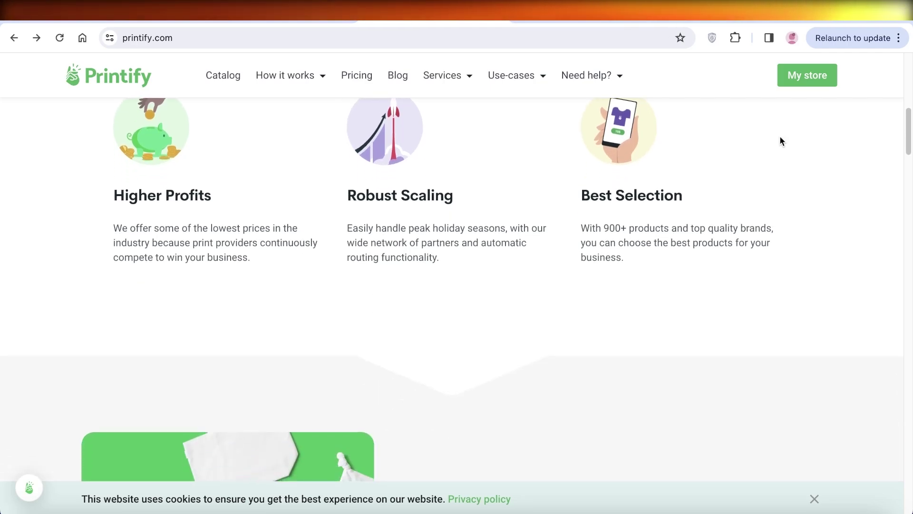
{"action": "scroll", "coordinate": [781, 140], "scroll_direction": "up", "scroll_amount": 8}
{"action": "scroll", "coordinate": [780, 146], "scroll_direction": "up", "scroll_amount": 4}
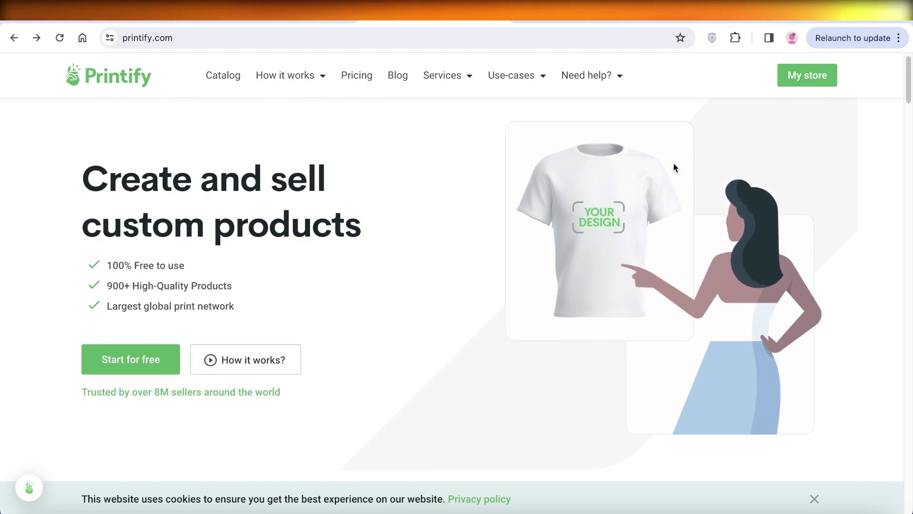
{"action": "scroll", "coordinate": [639, 154], "scroll_direction": "down", "scroll_amount": 1}
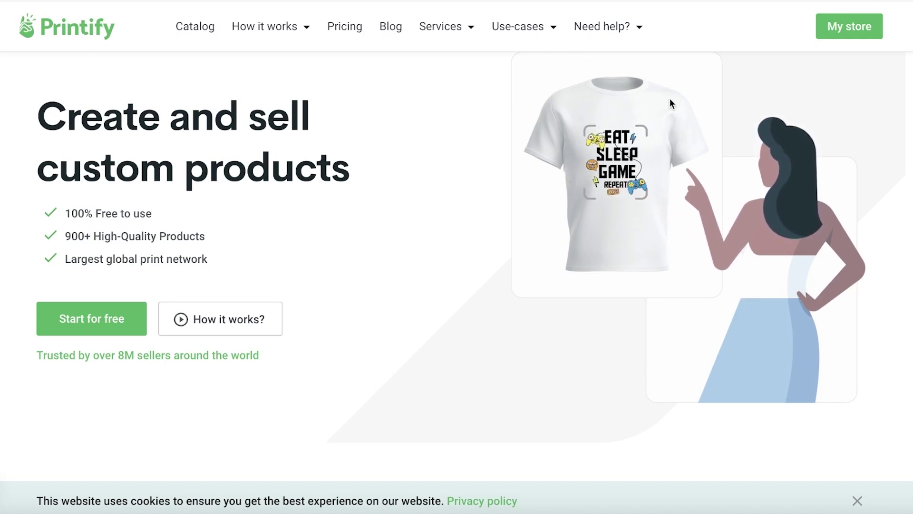
{"action": "left_click", "coordinate": [95, 316]}
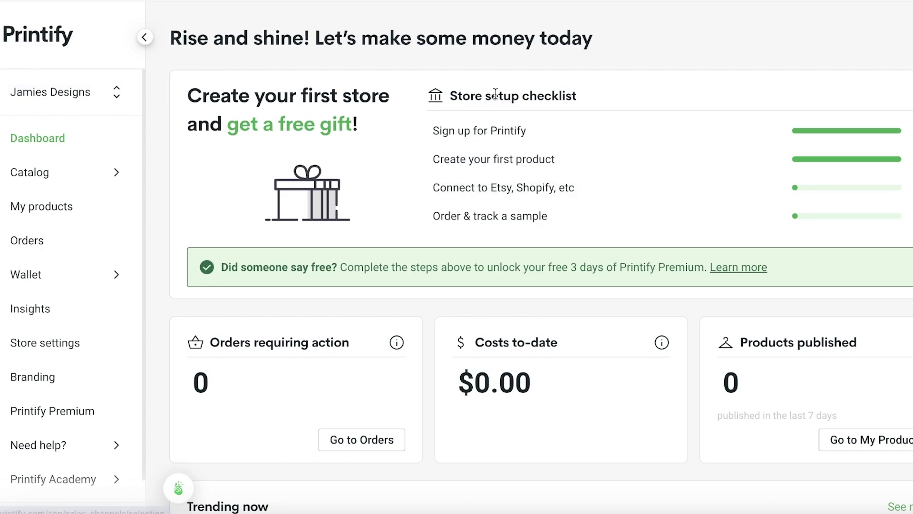
Step: Choose Shopify as the sales channel to connect and begin entering the store URL
{"action": "left_click", "coordinate": [484, 189]}
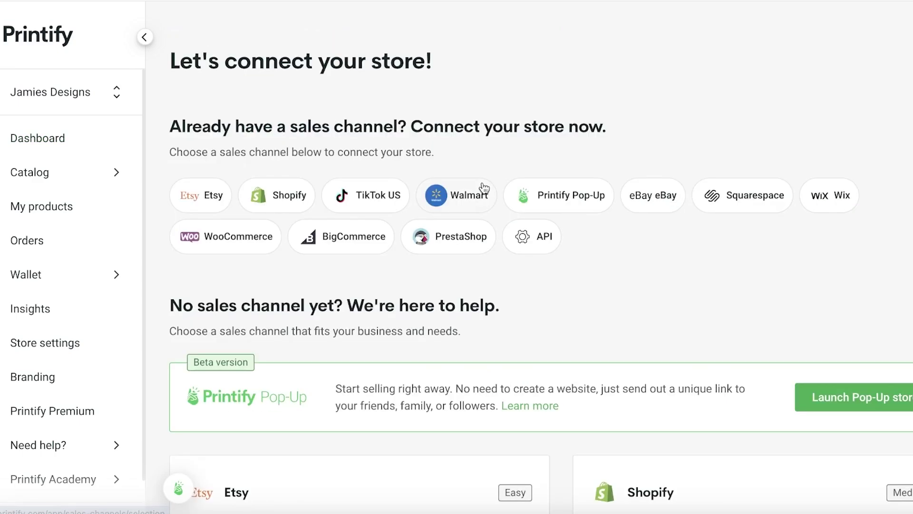
{"action": "scroll", "coordinate": [532, 101], "scroll_direction": "down", "scroll_amount": 3}
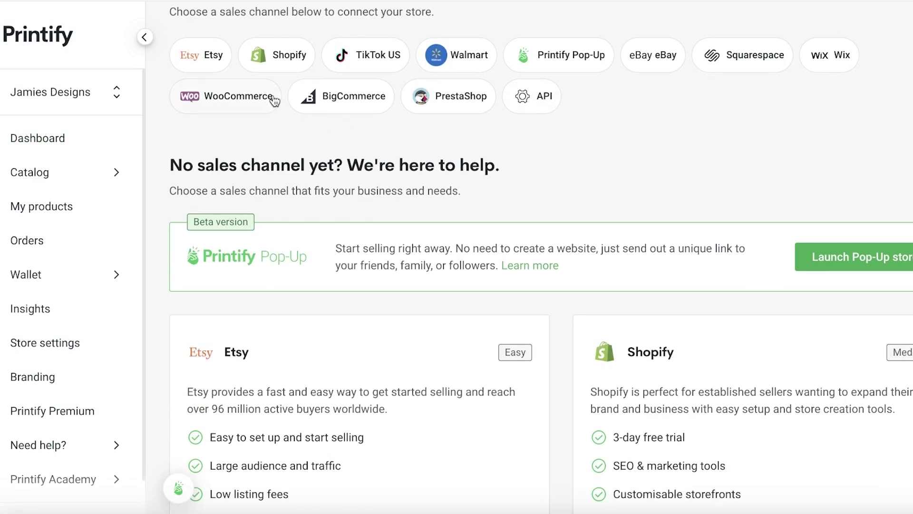
{"action": "left_click", "coordinate": [288, 57]}
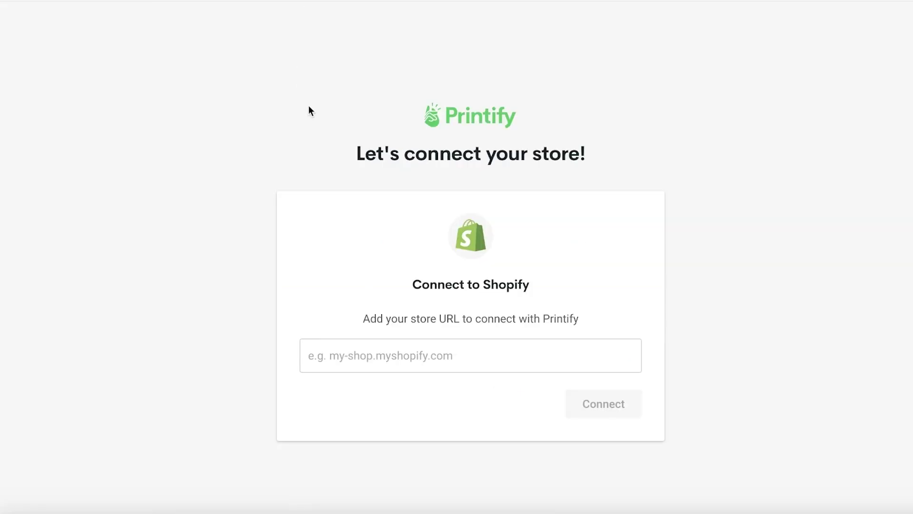
{"action": "left_click", "coordinate": [438, 346]}
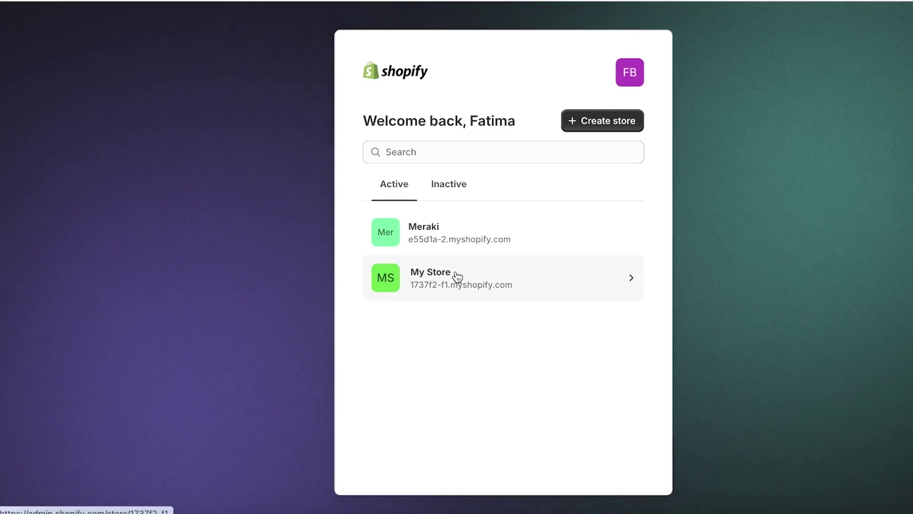
Step: Open the My Store admin, then Settings > Apps and sales channels to reach the App Store
{"action": "left_click", "coordinate": [458, 280]}
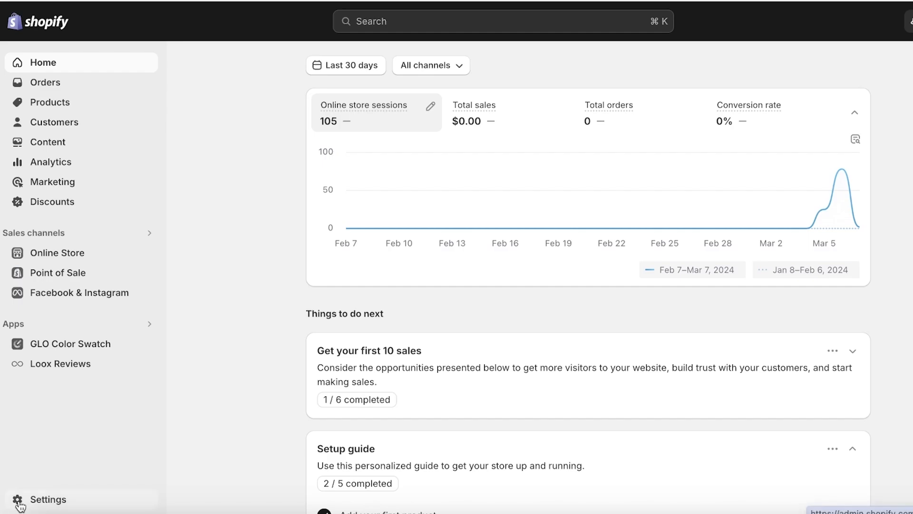
{"action": "left_click", "coordinate": [17, 501]}
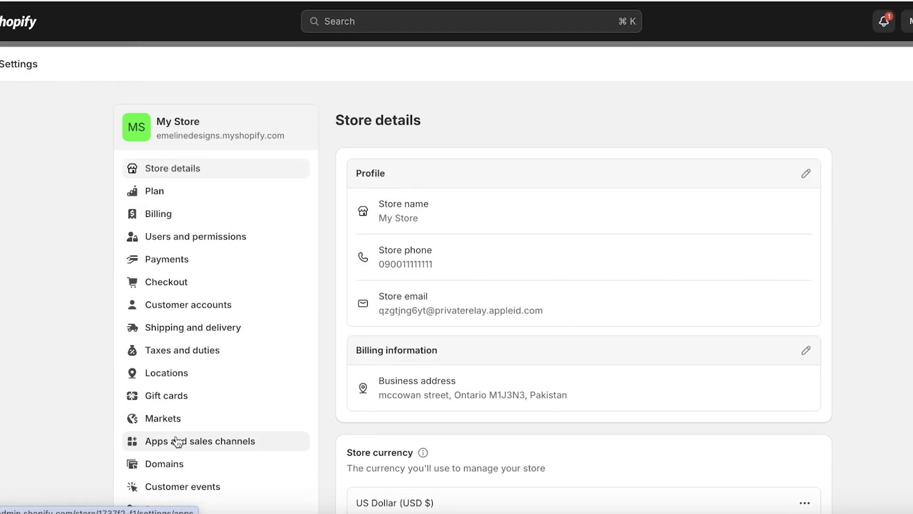
{"action": "left_click", "coordinate": [199, 442]}
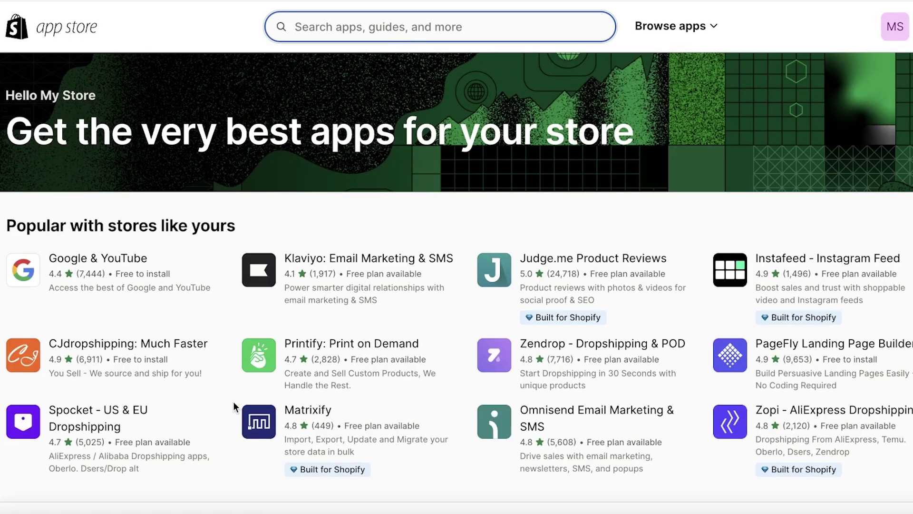
Step: Open the Printify: Print on Demand app, sign up with a Google account, and dismiss the Premium promo
{"action": "left_click", "coordinate": [251, 360]}
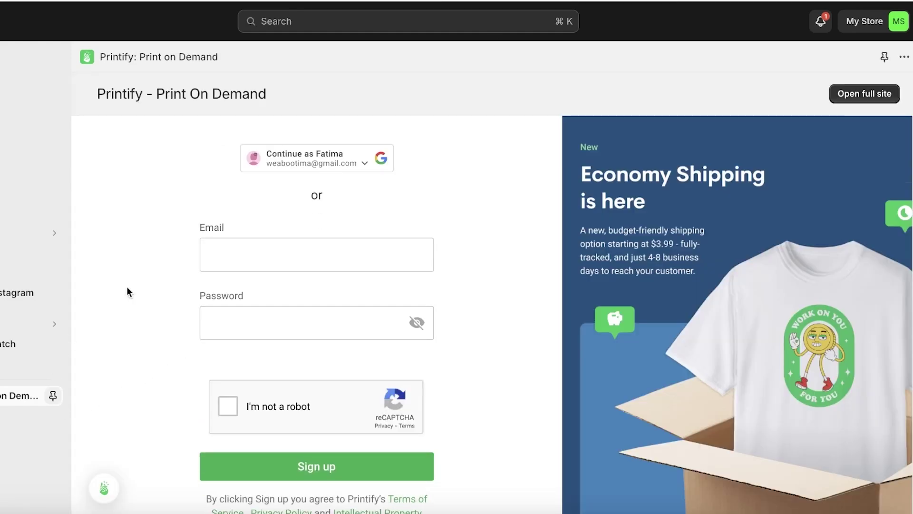
{"action": "left_click", "coordinate": [352, 163]}
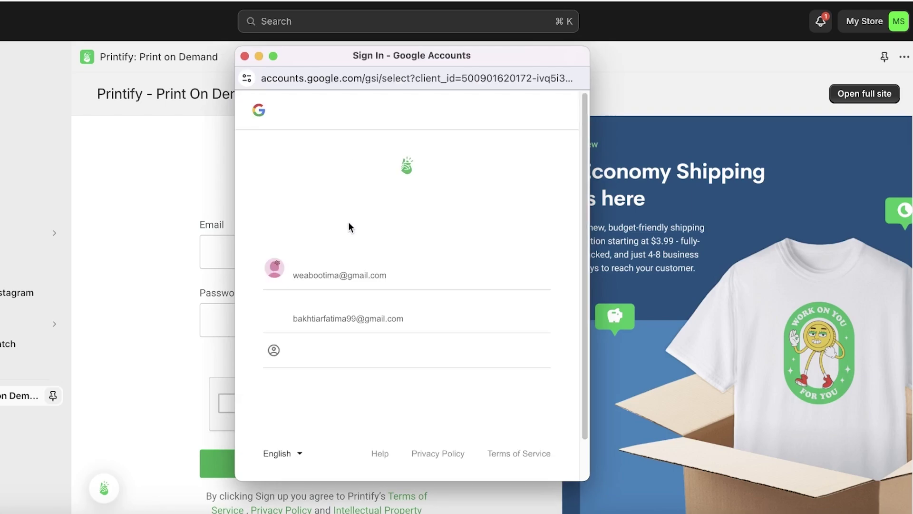
{"action": "left_click", "coordinate": [318, 304]}
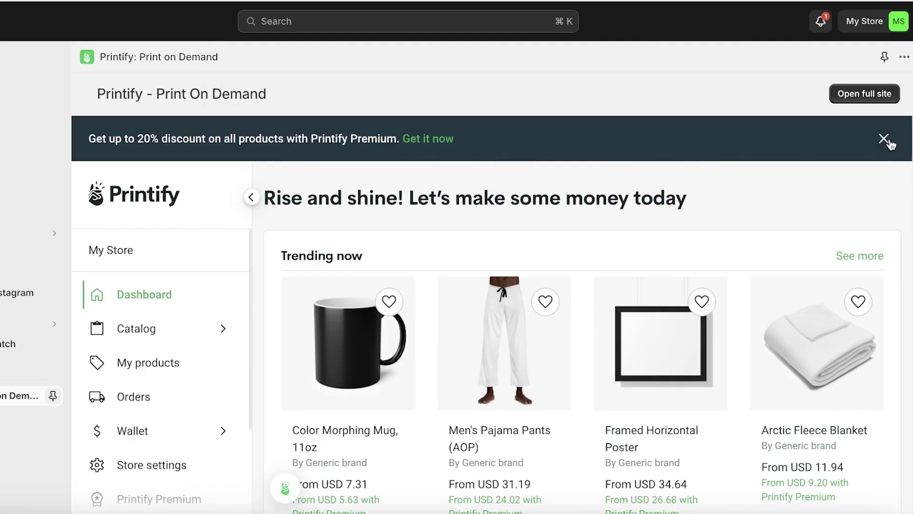
{"action": "left_click", "coordinate": [884, 139]}
Step: Review the app's dashboard and launch Printify as the full site
{"action": "scroll", "coordinate": [699, 238], "scroll_direction": "down", "scroll_amount": 10}
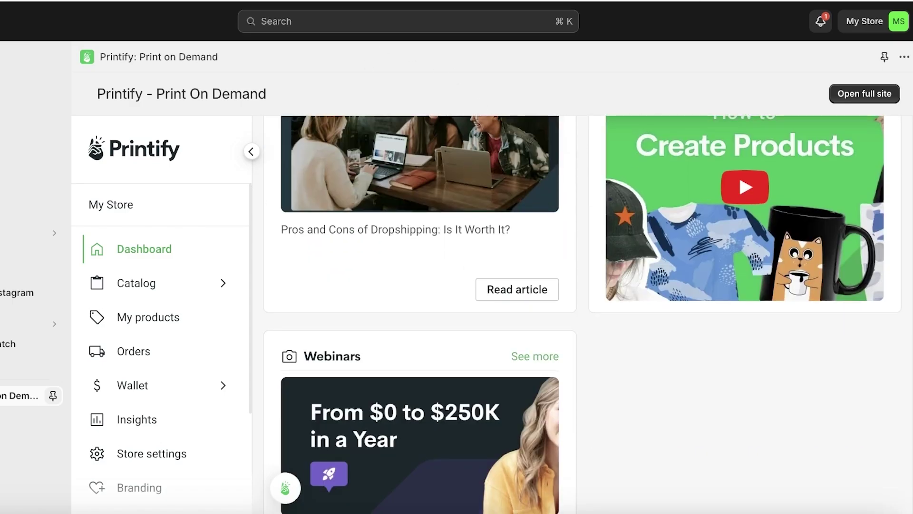
{"action": "scroll", "coordinate": [860, 140], "scroll_direction": "up", "scroll_amount": 10}
{"action": "left_click", "coordinate": [877, 98]}
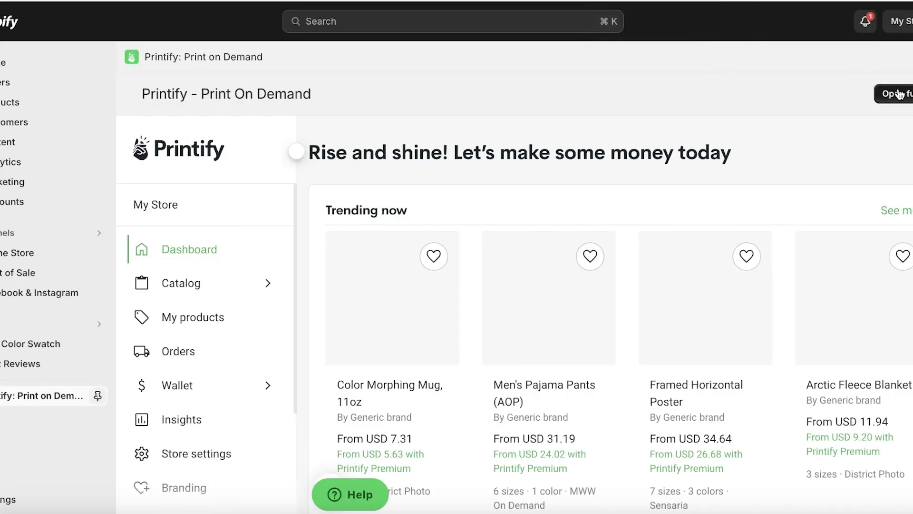
{"action": "right_click", "coordinate": [899, 93]}
Step: Open the full Printify site and go to the store's My Products list, with Catalog in the sidebar
{"action": "left_click", "coordinate": [803, 83]}
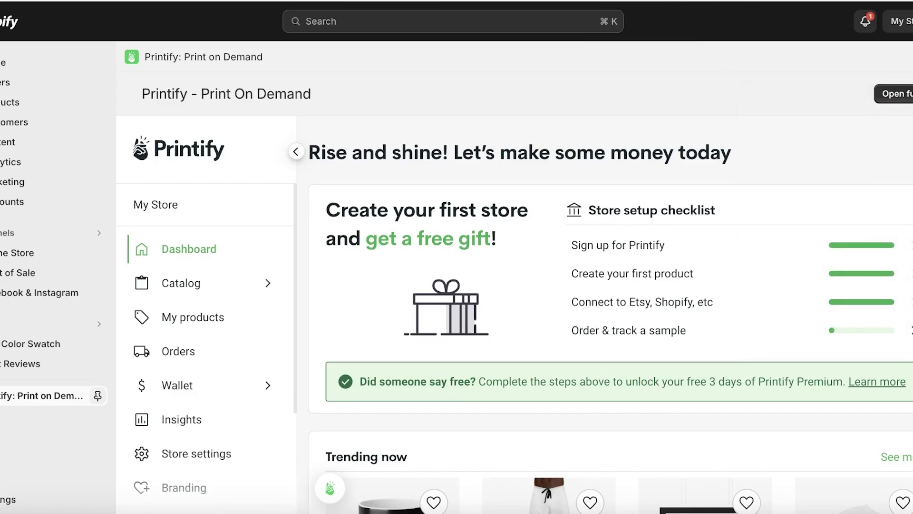
{"action": "left_click", "coordinate": [893, 93]}
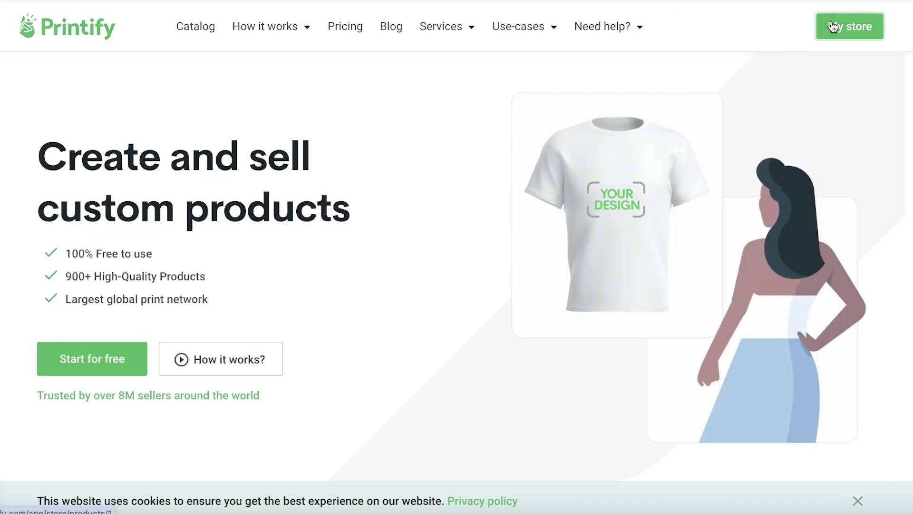
{"action": "left_click", "coordinate": [833, 26]}
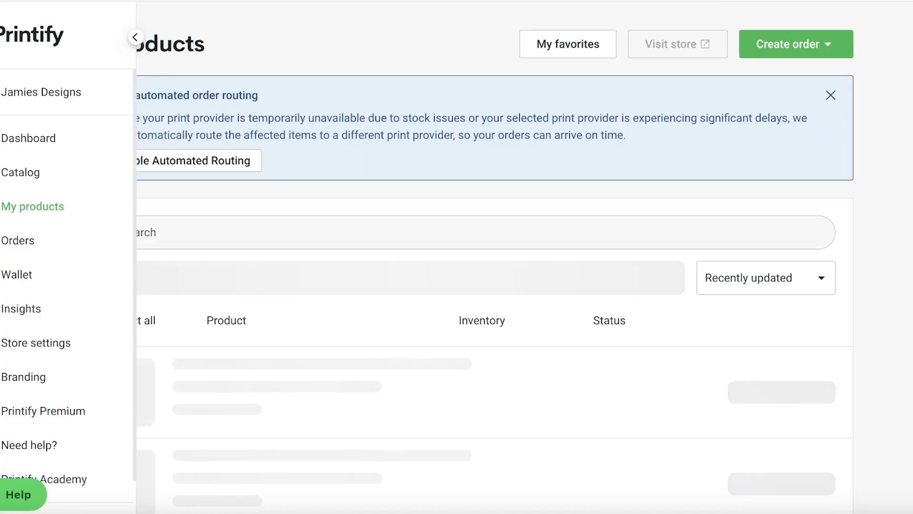
{"action": "scroll", "coordinate": [571, 163], "scroll_direction": "down", "scroll_amount": 1}
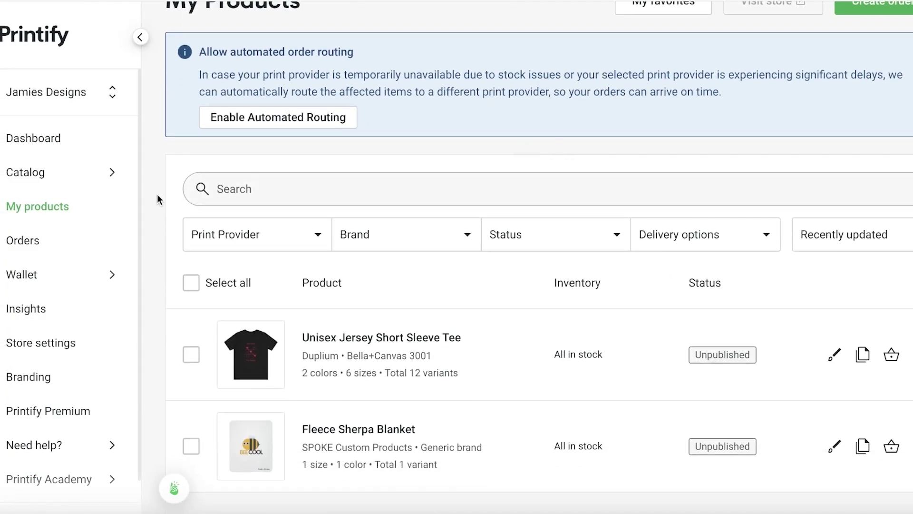
{"action": "mouse_move", "coordinate": [70, 180]}
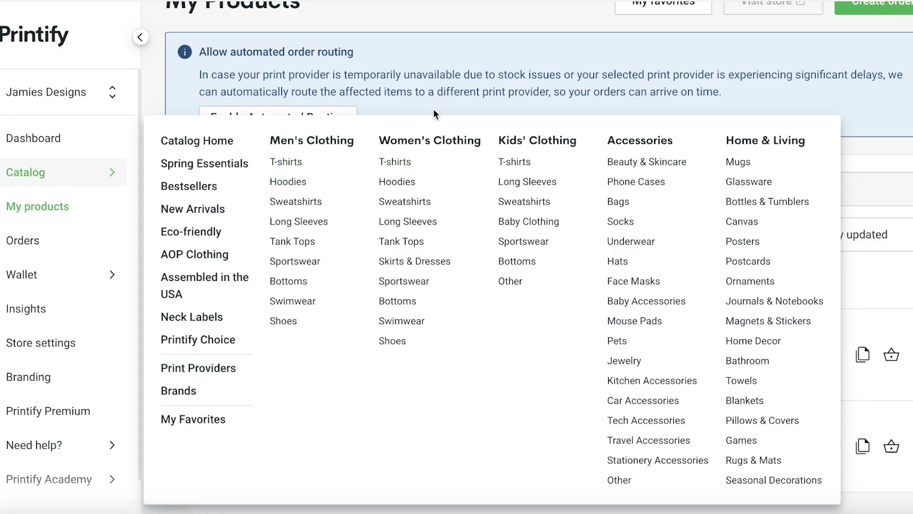
Step: Open the women's T-shirts catalog and scroll through the first page of tees
{"action": "left_click", "coordinate": [395, 162]}
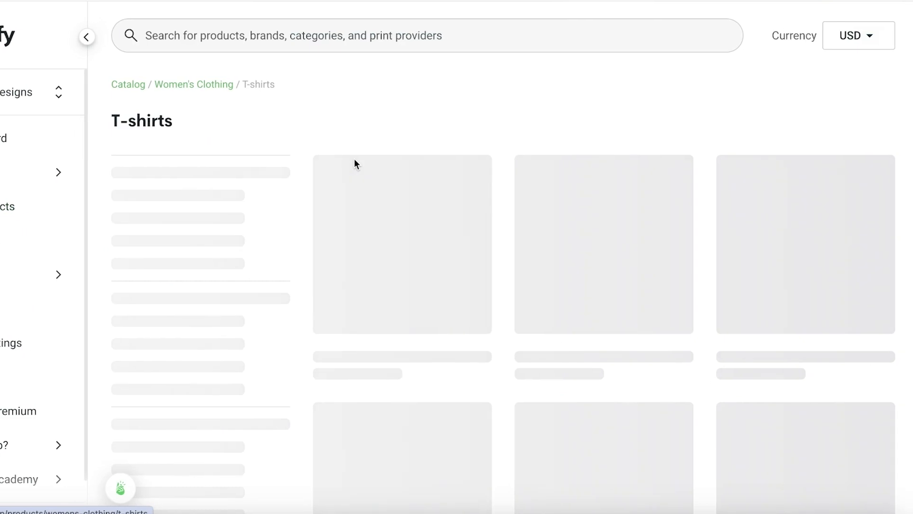
{"action": "scroll", "coordinate": [449, 134], "scroll_direction": "down", "scroll_amount": 4}
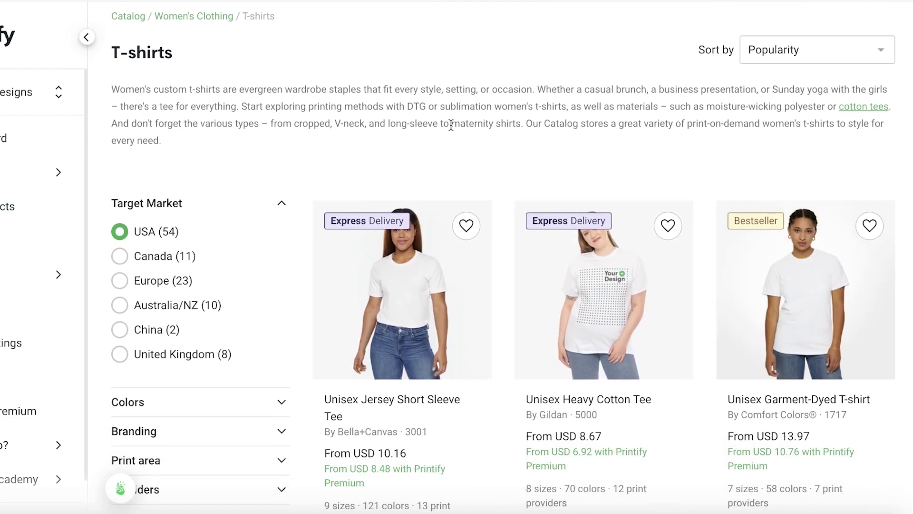
{"action": "scroll", "coordinate": [451, 125], "scroll_direction": "down", "scroll_amount": 1}
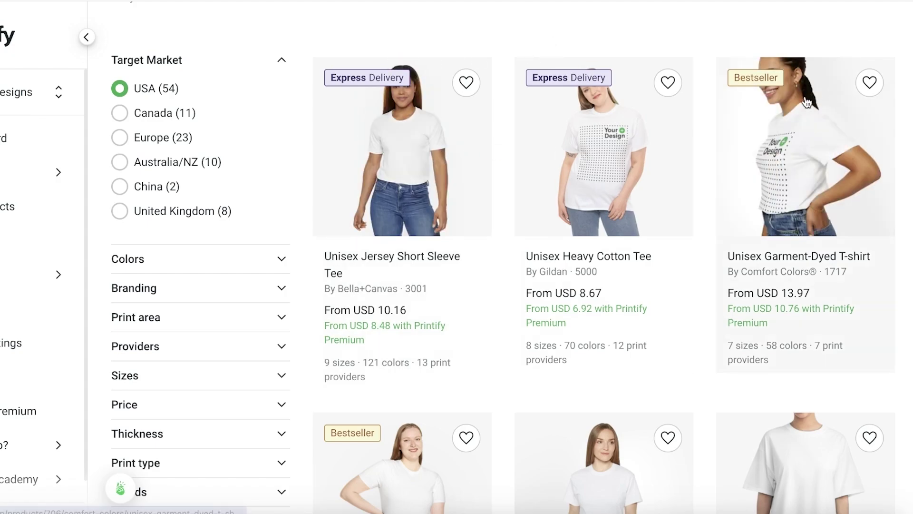
{"action": "scroll", "coordinate": [563, 239], "scroll_direction": "down", "scroll_amount": 11}
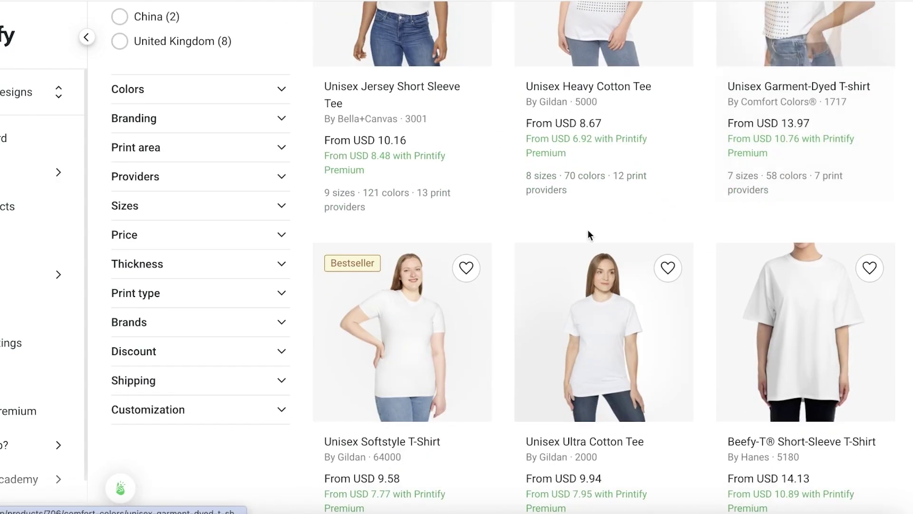
{"action": "scroll", "coordinate": [352, 263], "scroll_direction": "down", "scroll_amount": 12}
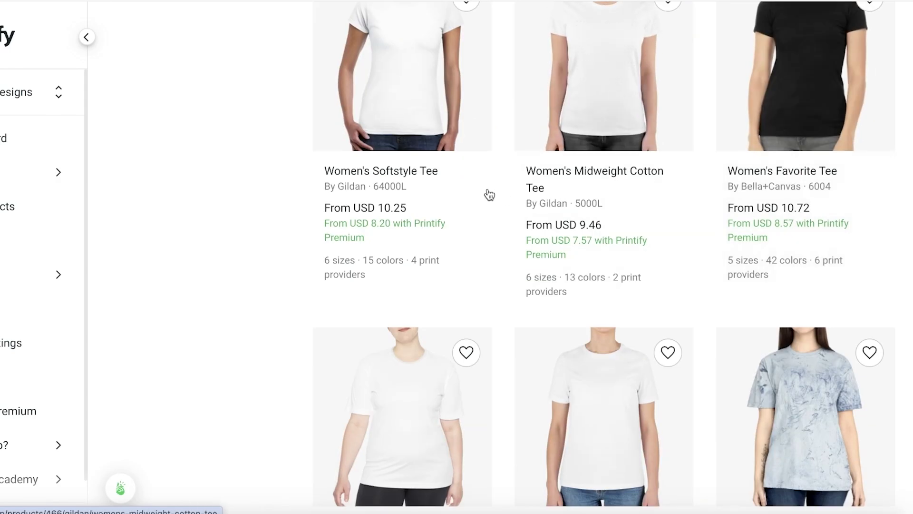
{"action": "scroll", "coordinate": [428, 183], "scroll_direction": "up", "scroll_amount": 7}
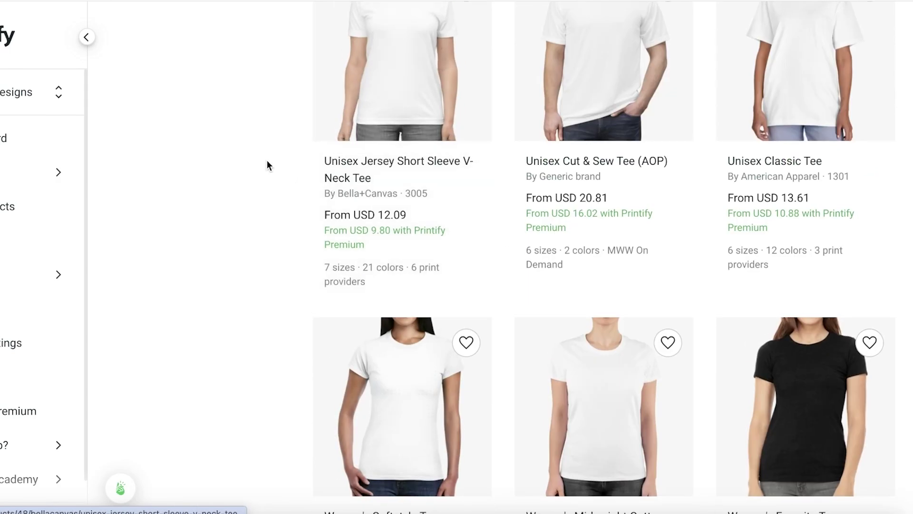
{"action": "scroll", "coordinate": [269, 165], "scroll_direction": "up", "scroll_amount": 7}
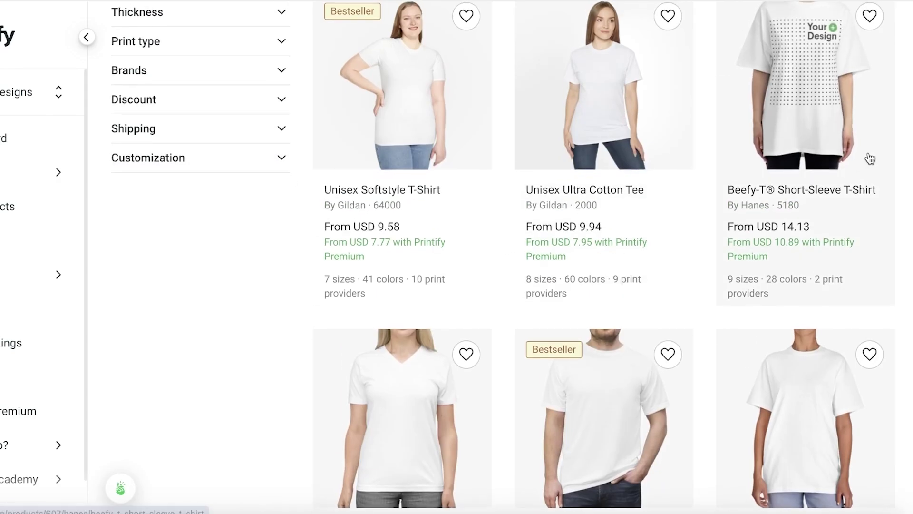
{"action": "scroll", "coordinate": [869, 156], "scroll_direction": "up", "scroll_amount": 1}
{"action": "scroll", "coordinate": [869, 157], "scroll_direction": "down", "scroll_amount": 12}
{"action": "scroll", "coordinate": [869, 157], "scroll_direction": "down", "scroll_amount": 20}
{"action": "scroll", "coordinate": [259, 244], "scroll_direction": "up", "scroll_amount": 3}
{"action": "scroll", "coordinate": [258, 246], "scroll_direction": "up", "scroll_amount": 4}
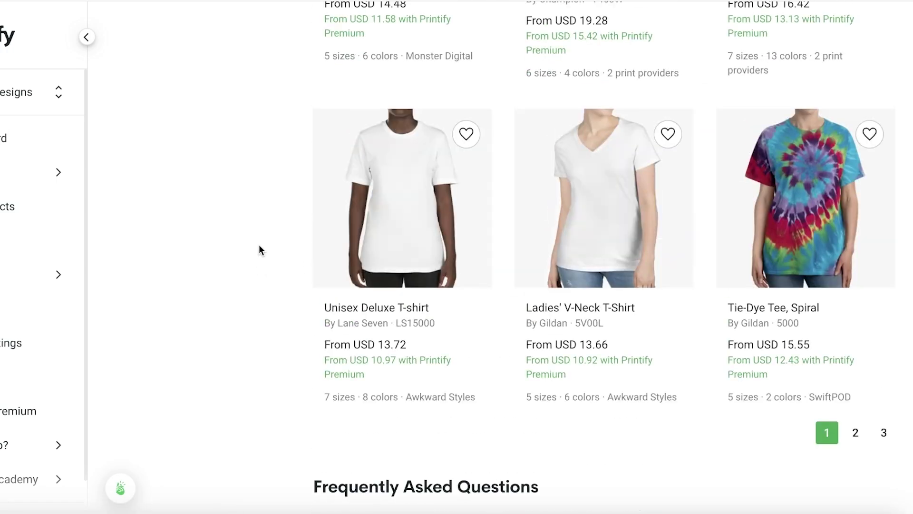
{"action": "scroll", "coordinate": [262, 243], "scroll_direction": "up", "scroll_amount": 3}
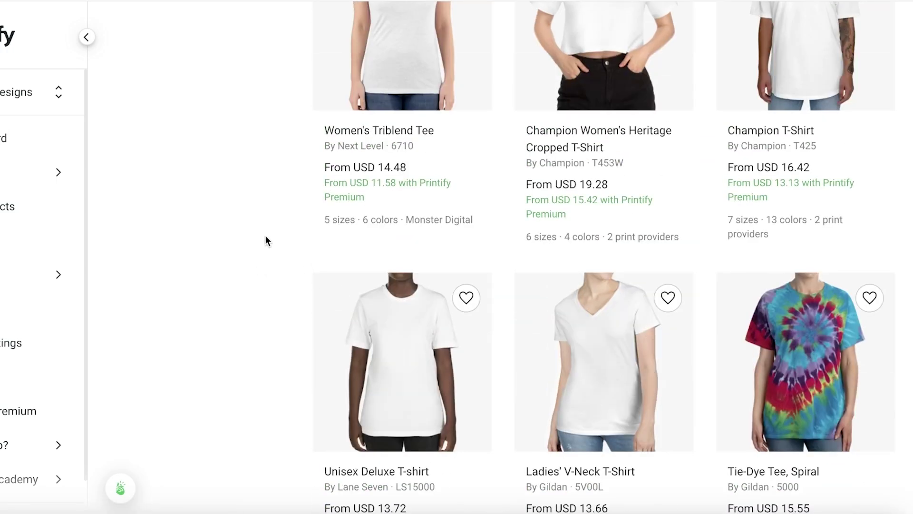
{"action": "scroll", "coordinate": [266, 237], "scroll_direction": "up", "scroll_amount": 10}
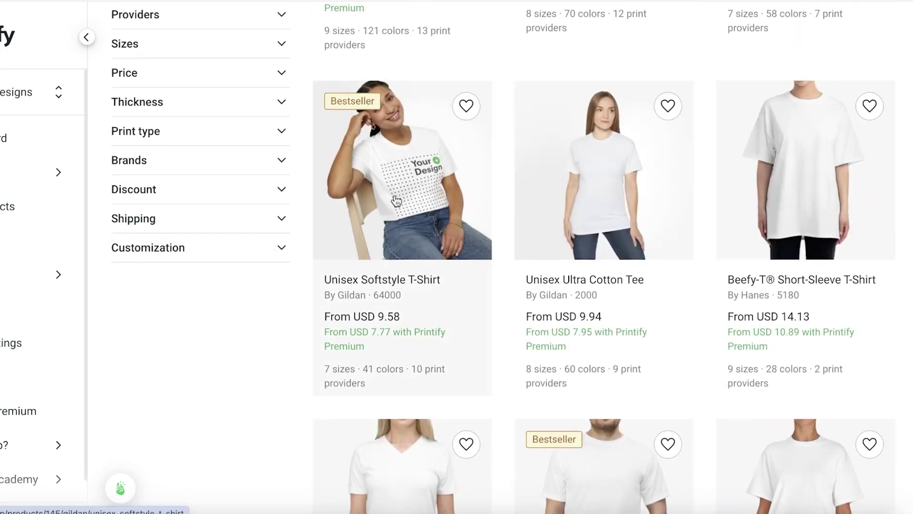
{"action": "scroll", "coordinate": [658, 193], "scroll_direction": "up", "scroll_amount": 2}
{"action": "scroll", "coordinate": [588, 217], "scroll_direction": "up", "scroll_amount": 3}
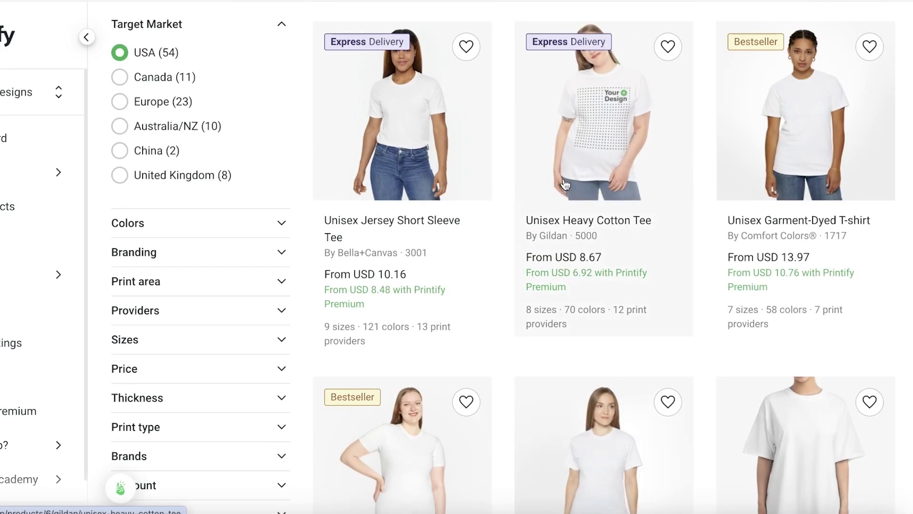
{"action": "scroll", "coordinate": [498, 196], "scroll_direction": "down", "scroll_amount": 10}
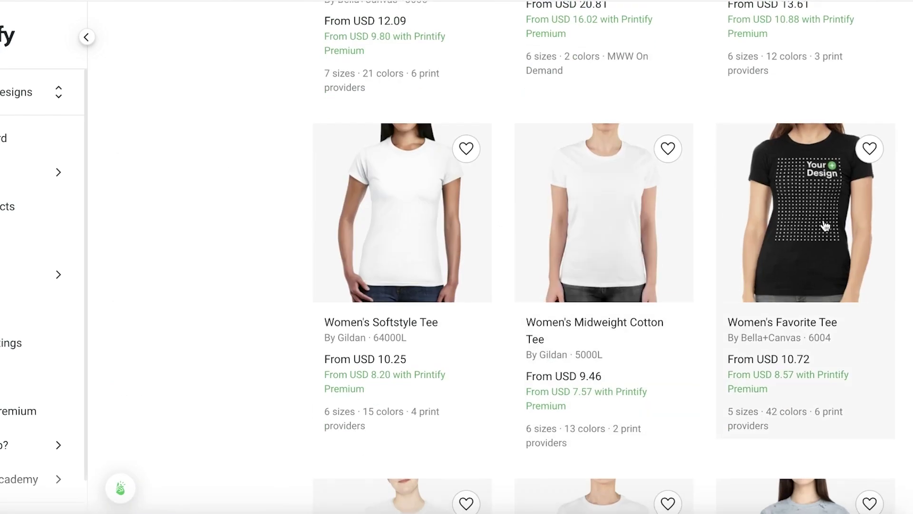
{"action": "scroll", "coordinate": [825, 226], "scroll_direction": "down", "scroll_amount": 1}
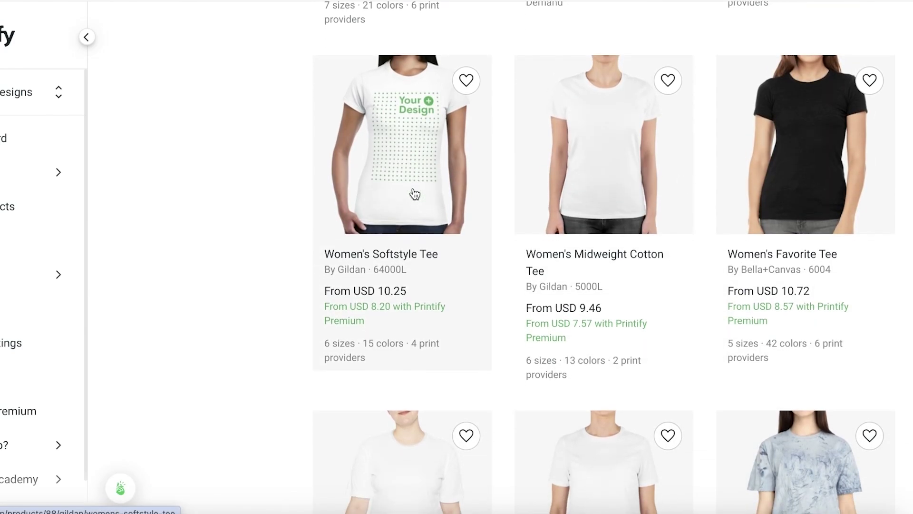
{"action": "scroll", "coordinate": [415, 194], "scroll_direction": "down", "scroll_amount": 5}
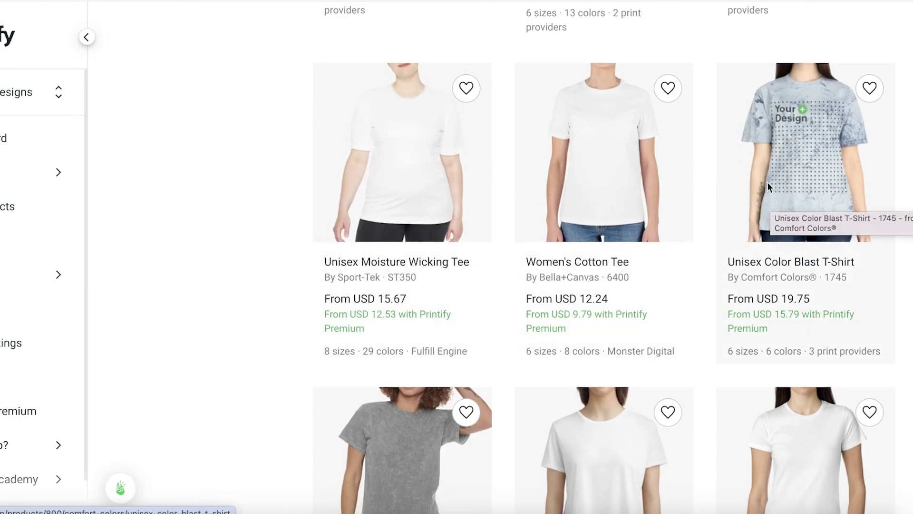
{"action": "scroll", "coordinate": [608, 196], "scroll_direction": "down", "scroll_amount": 8}
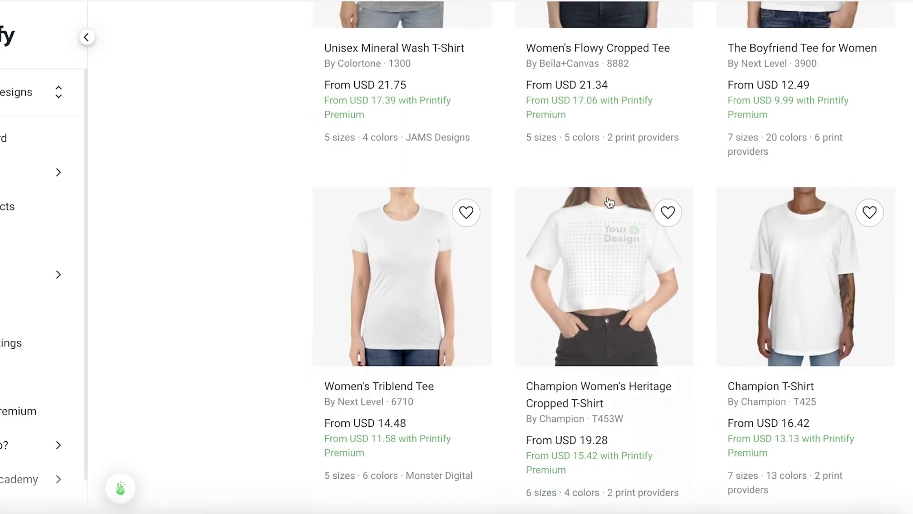
{"action": "scroll", "coordinate": [612, 226], "scroll_direction": "down", "scroll_amount": 1}
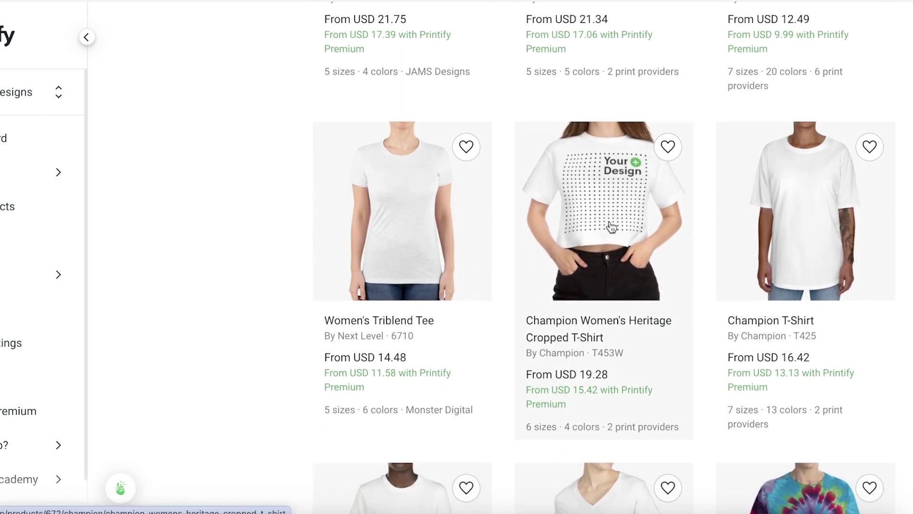
{"action": "scroll", "coordinate": [611, 226], "scroll_direction": "down", "scroll_amount": 5}
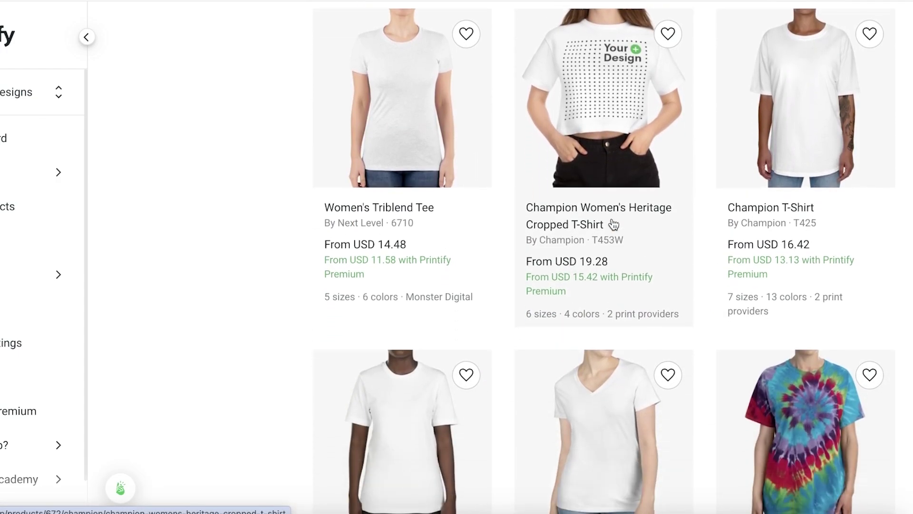
{"action": "scroll", "coordinate": [265, 155], "scroll_direction": "up", "scroll_amount": 10}
{"action": "scroll", "coordinate": [382, 204], "scroll_direction": "down", "scroll_amount": 10}
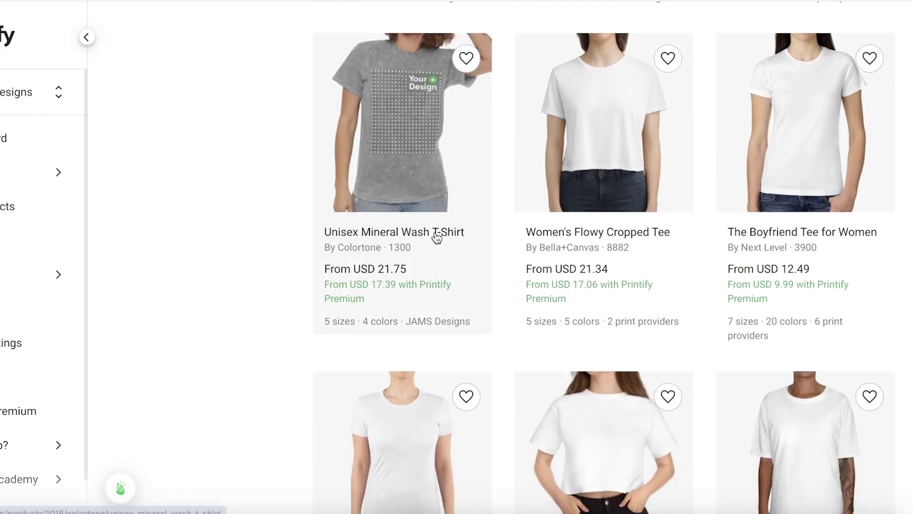
Step: Move to the second page of T-shirts and scroll through its listings
{"action": "left_click", "coordinate": [855, 394]}
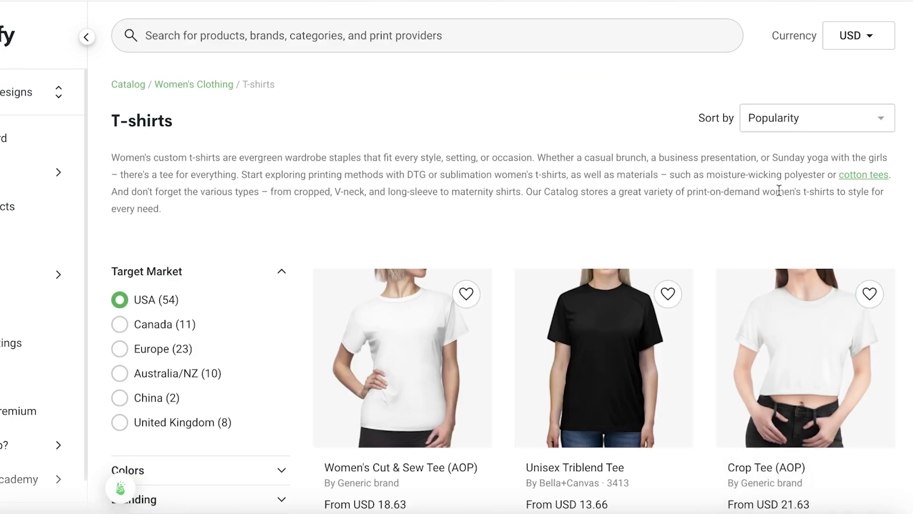
{"action": "scroll", "coordinate": [705, 311], "scroll_direction": "down", "scroll_amount": 9}
{"action": "scroll", "coordinate": [514, 228], "scroll_direction": "down", "scroll_amount": 20}
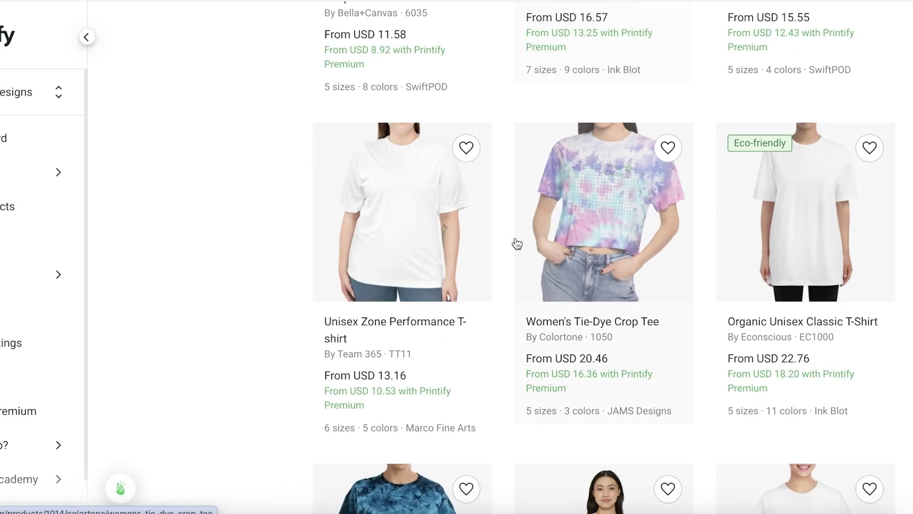
{"action": "scroll", "coordinate": [523, 256], "scroll_direction": "down", "scroll_amount": 8}
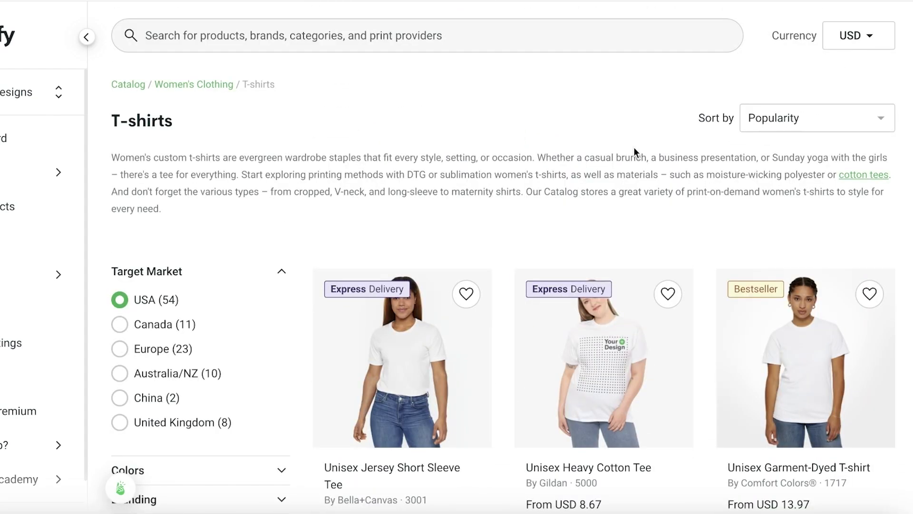
{"action": "scroll", "coordinate": [586, 114], "scroll_direction": "down", "scroll_amount": 1}
{"action": "scroll", "coordinate": [586, 114], "scroll_direction": "down", "scroll_amount": 3}
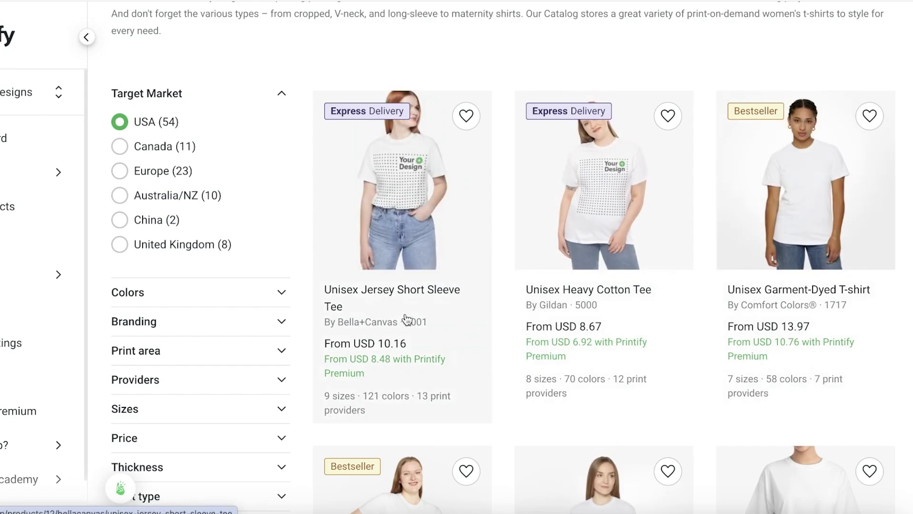
Step: Open the Unisex Heavy Cotton Tee product page and look over its details
{"action": "left_click", "coordinate": [626, 166]}
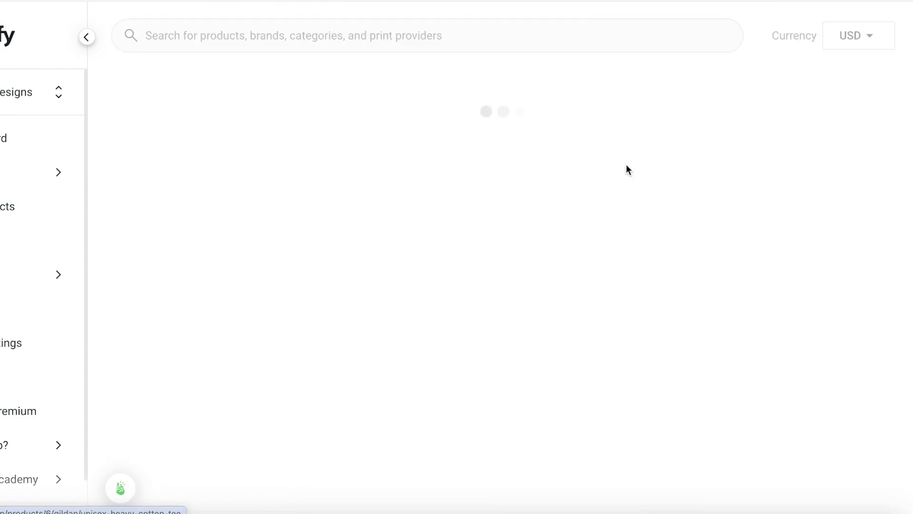
{"action": "scroll", "coordinate": [663, 132], "scroll_direction": "down", "scroll_amount": 1}
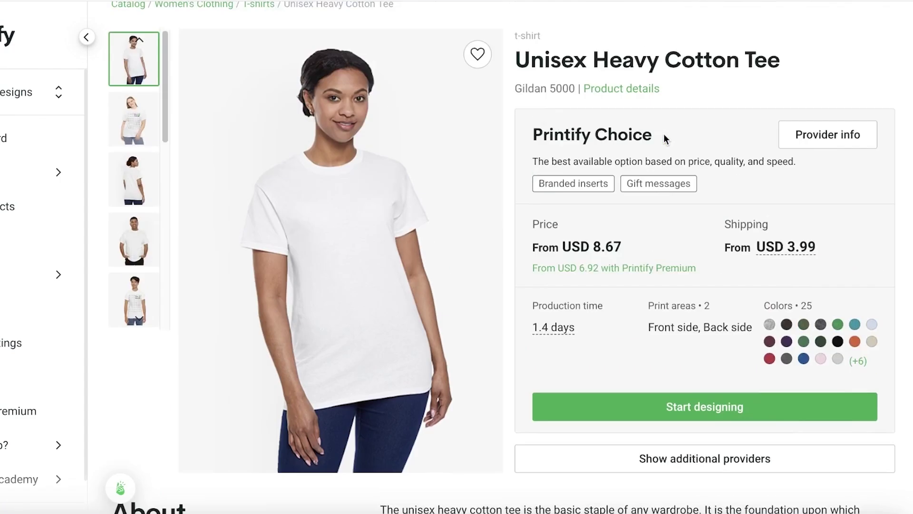
{"action": "scroll", "coordinate": [665, 134], "scroll_direction": "up", "scroll_amount": 1}
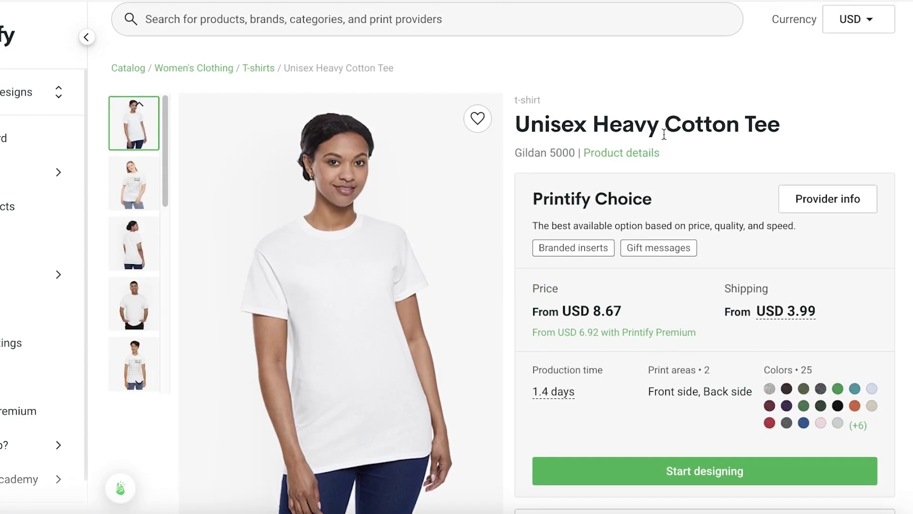
{"action": "scroll", "coordinate": [664, 134], "scroll_direction": "down", "scroll_amount": 4}
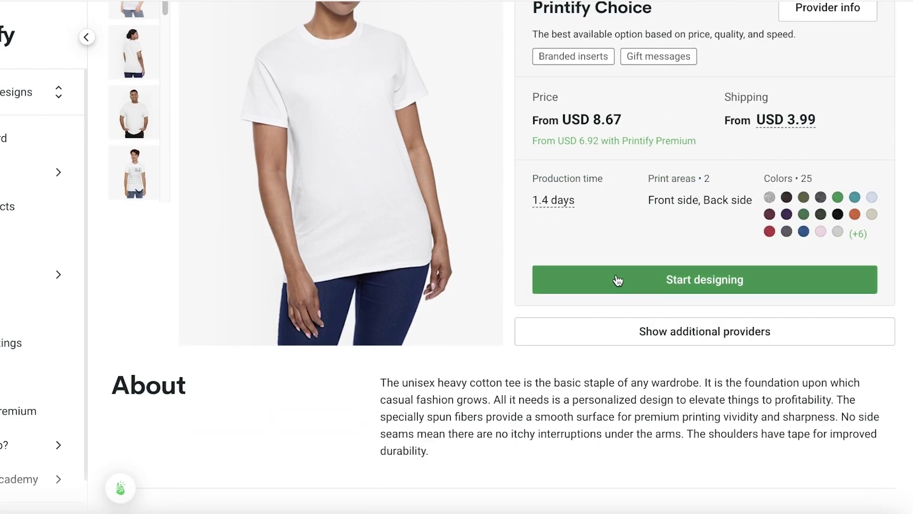
{"action": "scroll", "coordinate": [618, 257], "scroll_direction": "up", "scroll_amount": 3}
{"action": "scroll", "coordinate": [625, 266], "scroll_direction": "down", "scroll_amount": 1}
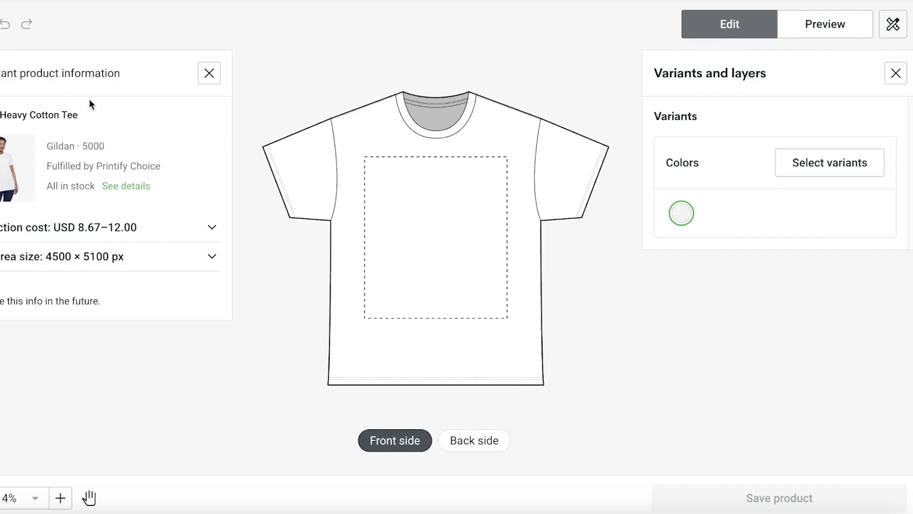
Step: Upload the 2.png EMELINE logo from the Downloads > Steph folder onto the tee
{"action": "left_click", "coordinate": [30, 120]}
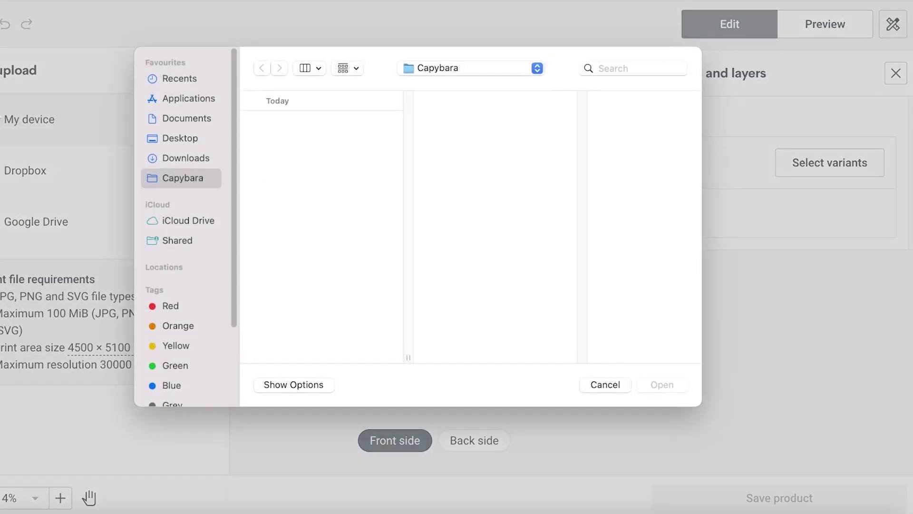
{"action": "left_click", "coordinate": [195, 161]}
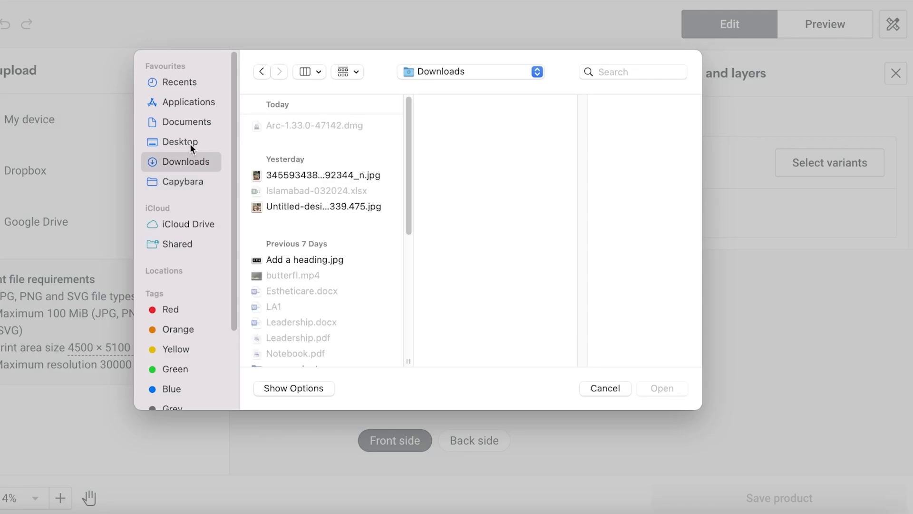
{"action": "scroll", "coordinate": [190, 144], "scroll_direction": "down", "scroll_amount": 2}
{"action": "scroll", "coordinate": [292, 247], "scroll_direction": "down", "scroll_amount": 10}
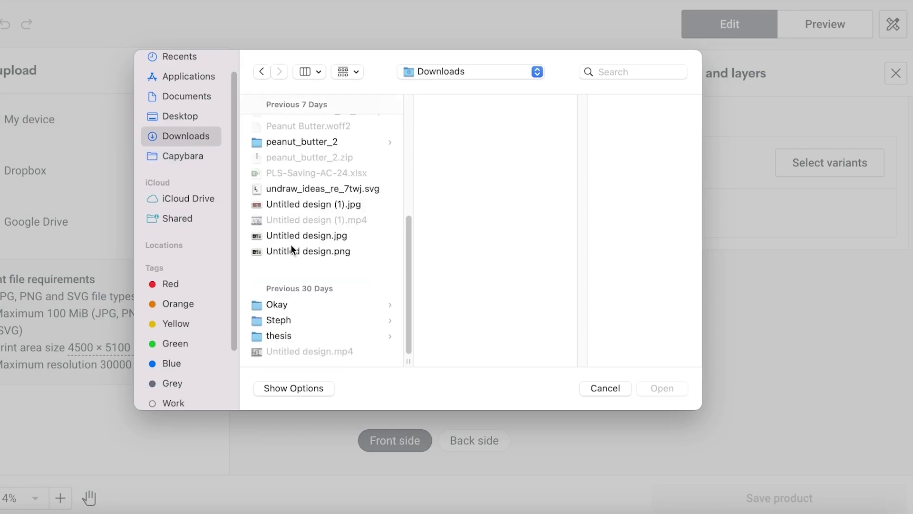
{"action": "left_click", "coordinate": [298, 323]}
{"action": "left_click", "coordinate": [467, 143]}
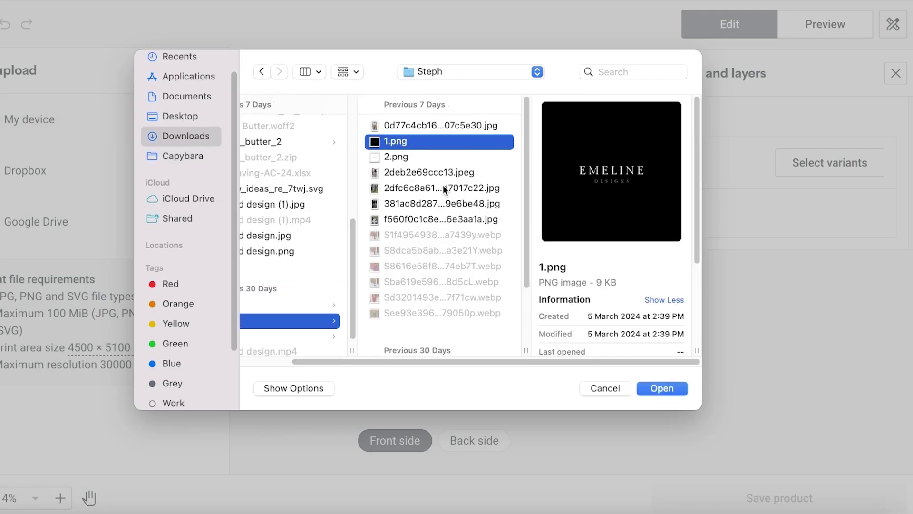
{"action": "left_click", "coordinate": [423, 157]}
{"action": "left_click", "coordinate": [662, 388]}
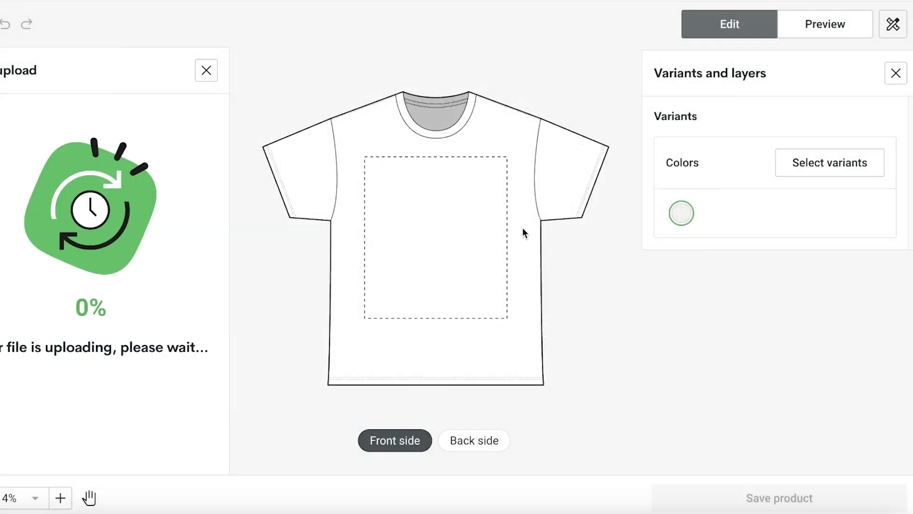
Step: Resize the logo to 9.77 in square and centre it at the top of the front
{"action": "left_click_drag", "start_coordinate": [435, 243], "coordinate": [500, 261]}
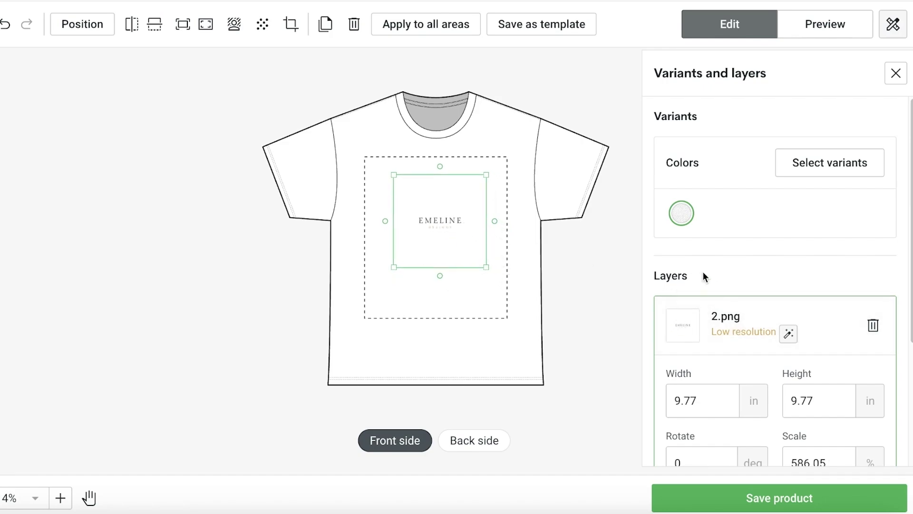
{"action": "mouse_move", "coordinate": [788, 339]}
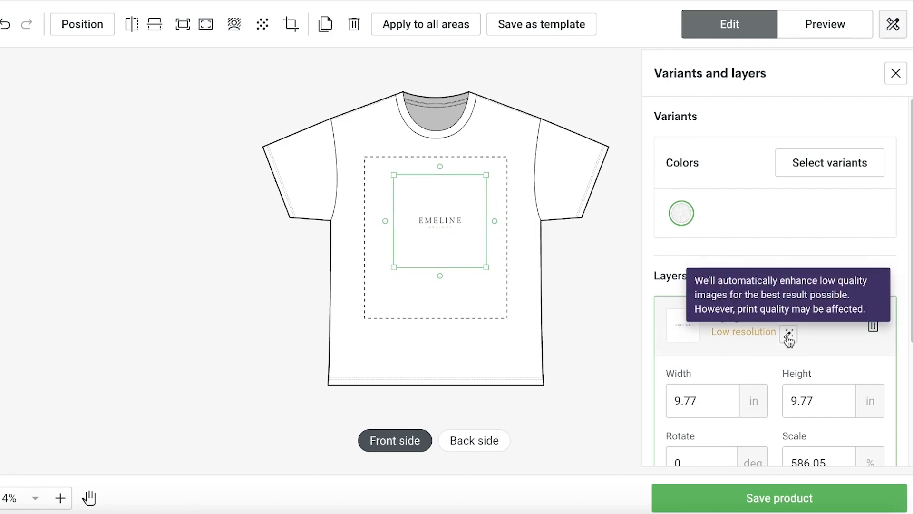
{"action": "mouse_move", "coordinate": [476, 244]}
{"action": "left_mouse_down"}
{"action": "mouse_move", "coordinate": [467, 243]}
{"action": "mouse_move", "coordinate": [481, 227]}
{"action": "left_mouse_up"}
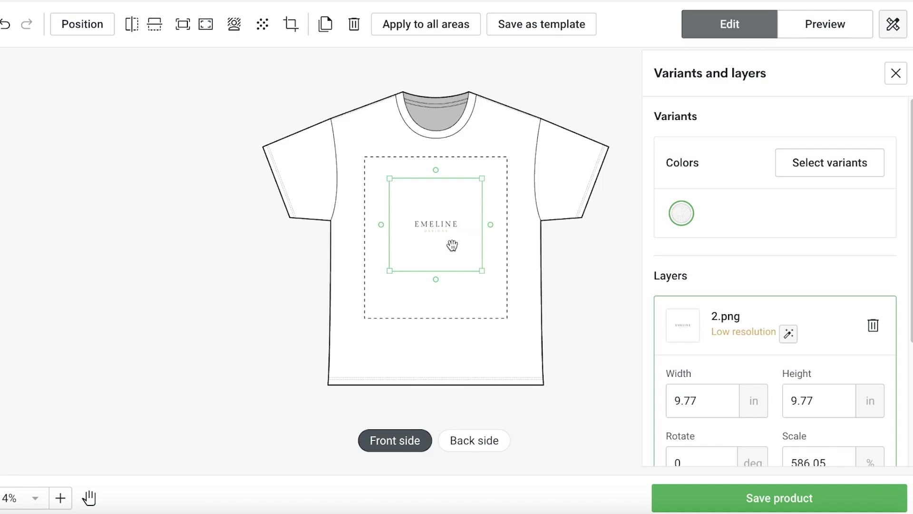
{"action": "left_click_drag", "start_coordinate": [482, 271], "coordinate": [425, 214]}
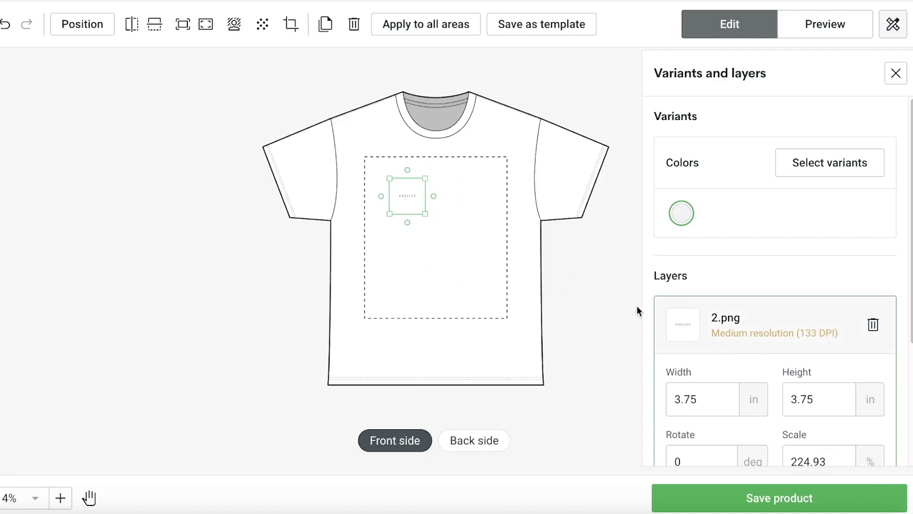
{"action": "left_click_drag", "start_coordinate": [425, 217], "coordinate": [468, 288]}
{"action": "left_click_drag", "start_coordinate": [446, 230], "coordinate": [445, 209]}
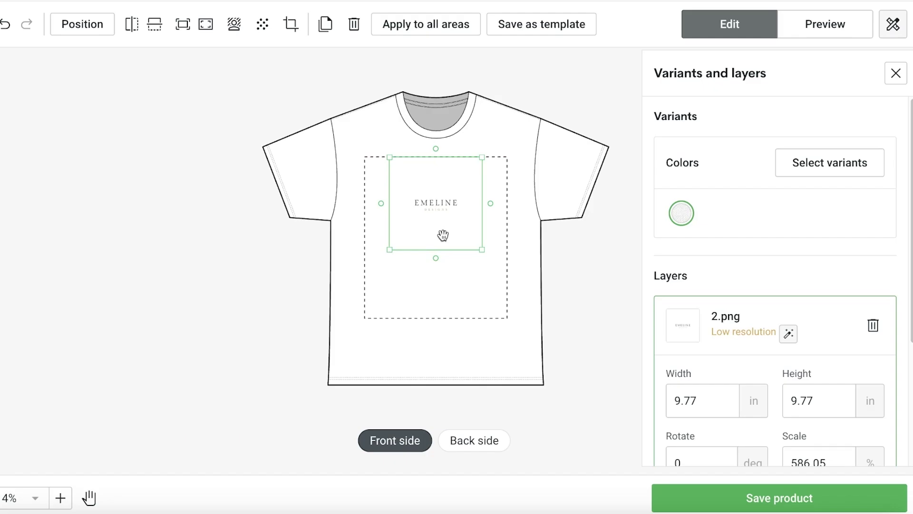
Step: Try the Create pattern option for the logo, then turn it back off
{"action": "scroll", "coordinate": [707, 319], "scroll_direction": "down", "scroll_amount": 4}
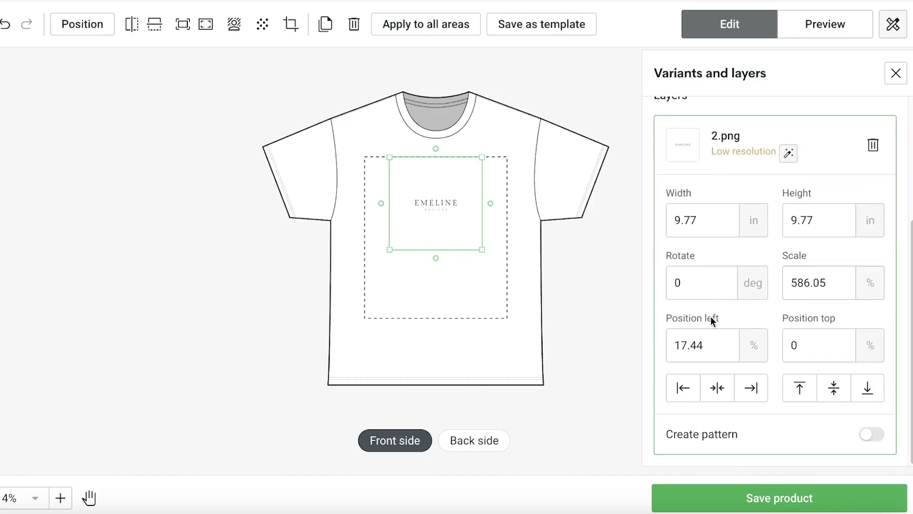
{"action": "scroll", "coordinate": [699, 319], "scroll_direction": "up", "scroll_amount": 4}
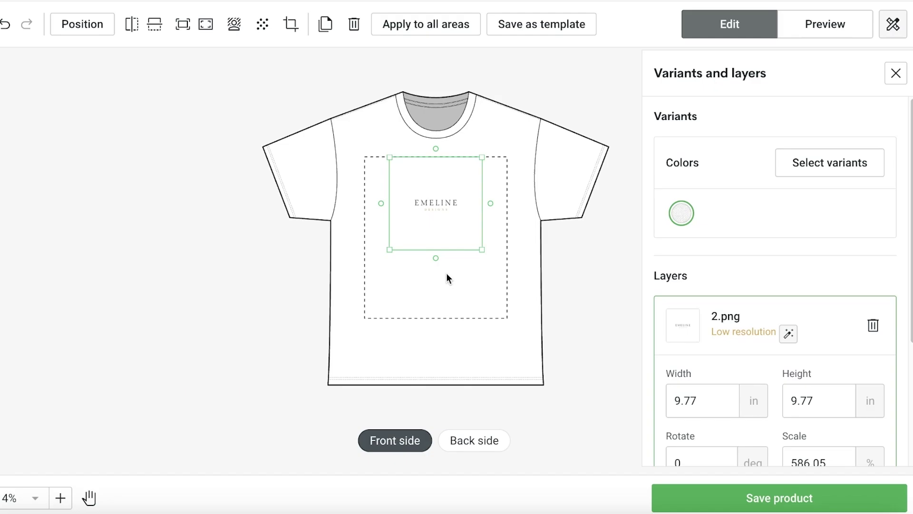
{"action": "scroll", "coordinate": [701, 243], "scroll_direction": "down", "scroll_amount": 4}
{"action": "left_click", "coordinate": [868, 435]}
{"action": "left_click", "coordinate": [862, 437]}
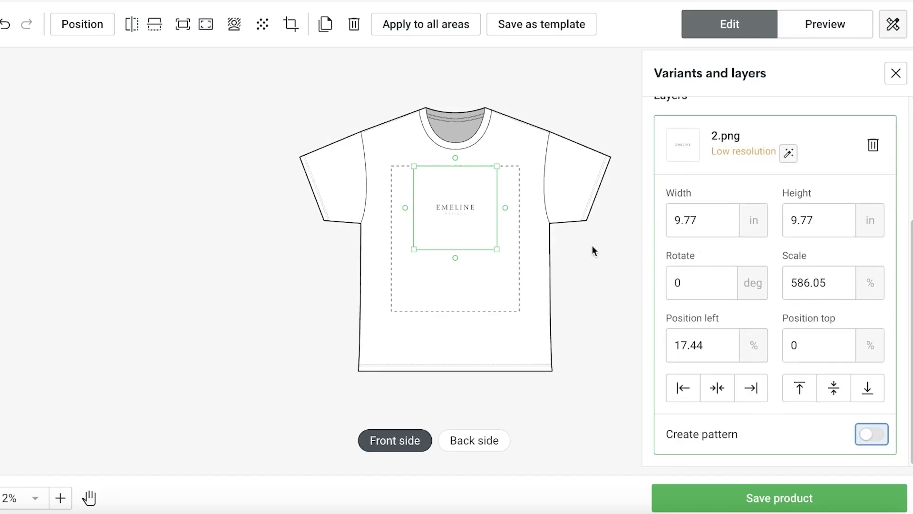
Step: Add Black as a colour variant alongside White and update the product
{"action": "scroll", "coordinate": [717, 223], "scroll_direction": "up", "scroll_amount": 4}
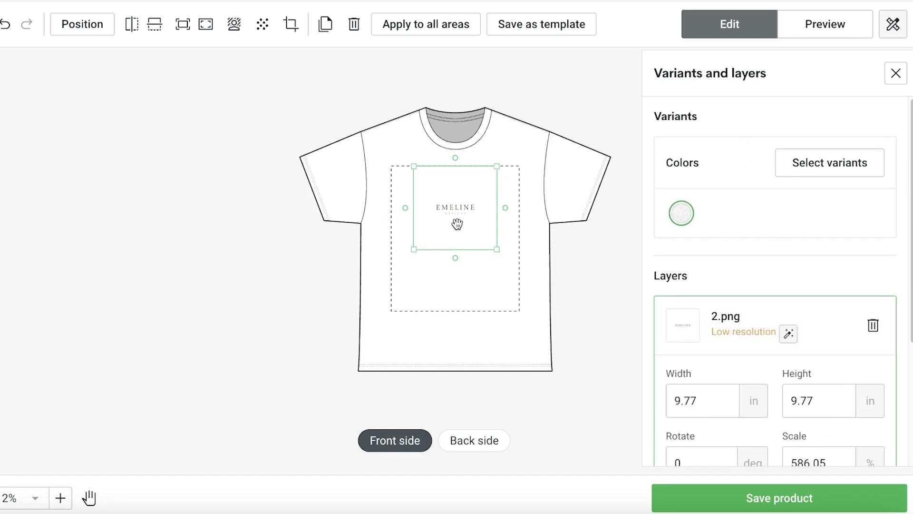
{"action": "left_click", "coordinate": [812, 162]}
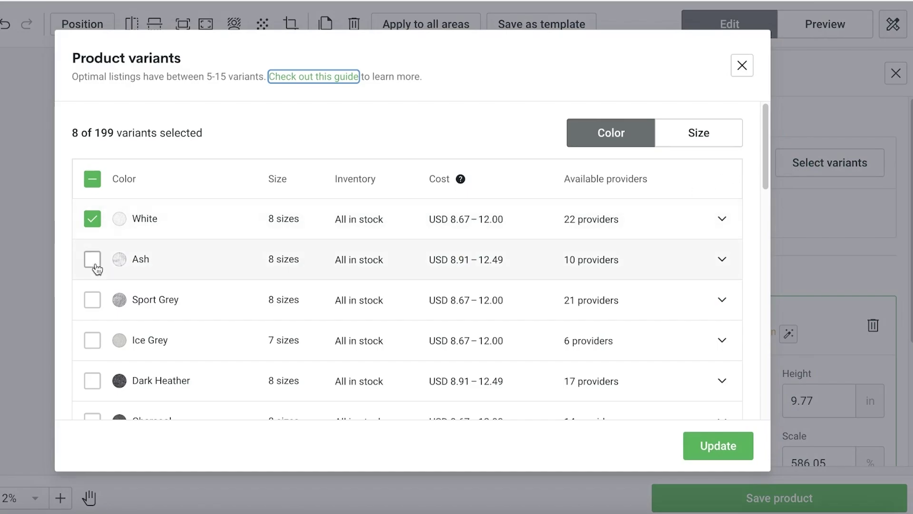
{"action": "scroll", "coordinate": [167, 260], "scroll_direction": "down", "scroll_amount": 5}
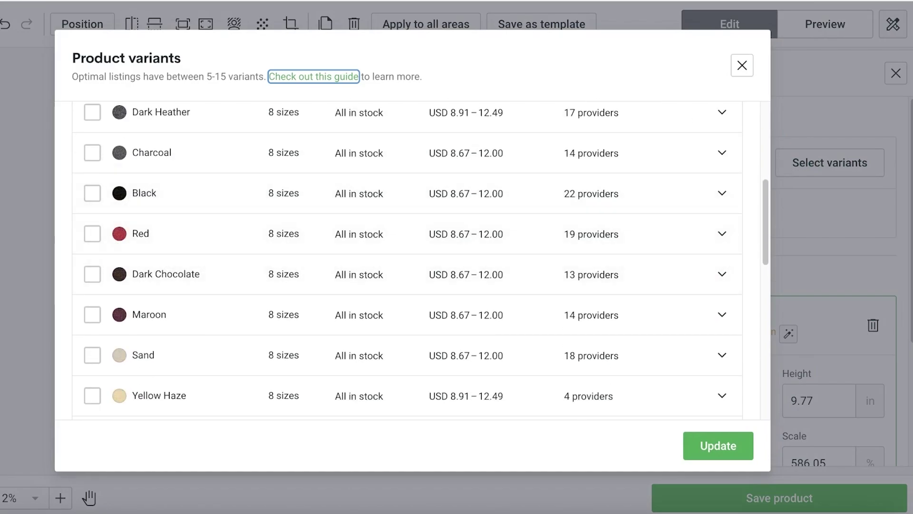
{"action": "scroll", "coordinate": [425, 182], "scroll_direction": "up", "scroll_amount": 5}
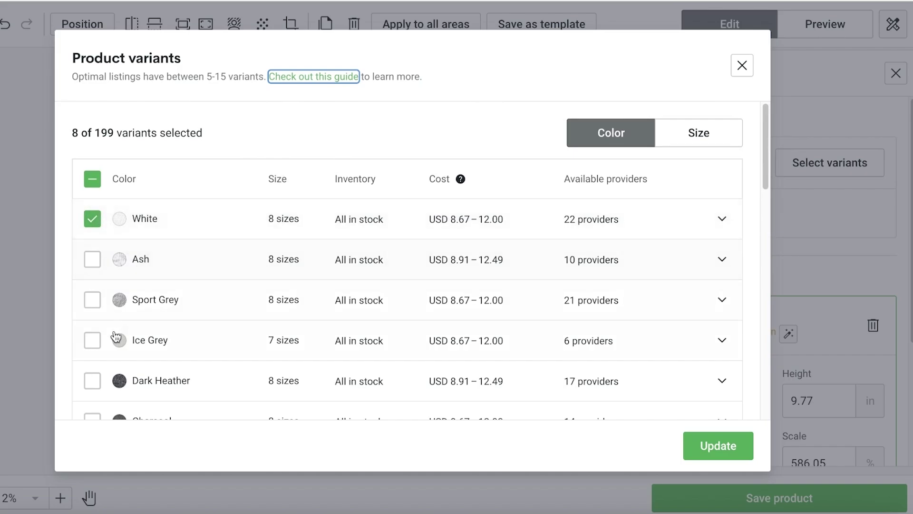
{"action": "scroll", "coordinate": [110, 347], "scroll_direction": "down", "scroll_amount": 4}
{"action": "left_click", "coordinate": [93, 278]}
{"action": "left_click", "coordinate": [704, 444]}
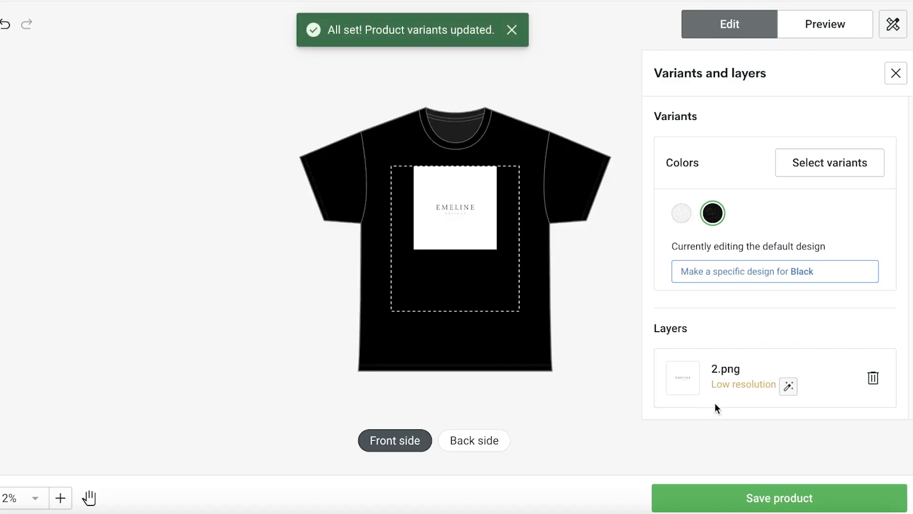
Step: Give the Black variant its own design and delete the white-backed 2.png logo from it
{"action": "left_click", "coordinate": [456, 210]}
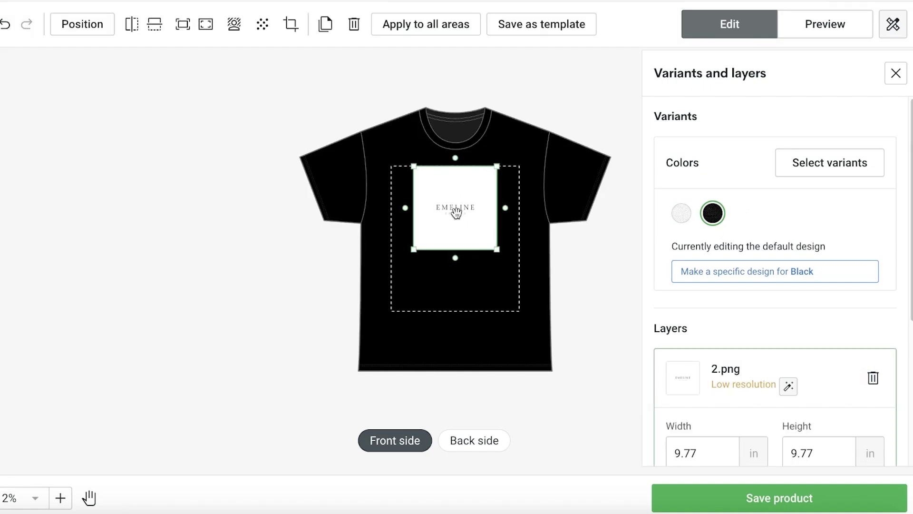
{"action": "mouse_move", "coordinate": [457, 210]}
{"action": "left_mouse_down"}
{"action": "mouse_move", "coordinate": [449, 229]}
{"action": "mouse_move", "coordinate": [447, 209]}
{"action": "left_mouse_up"}
{"action": "left_click", "coordinate": [734, 276]}
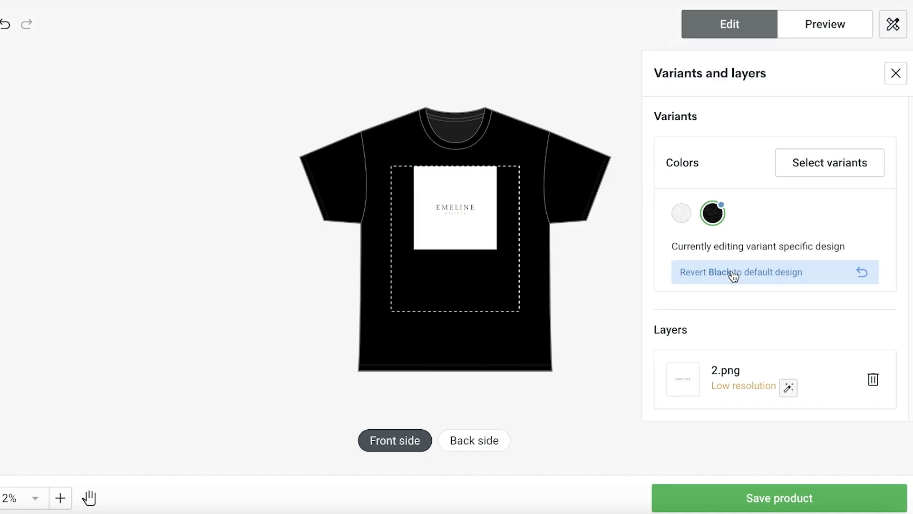
{"action": "left_click", "coordinate": [467, 226]}
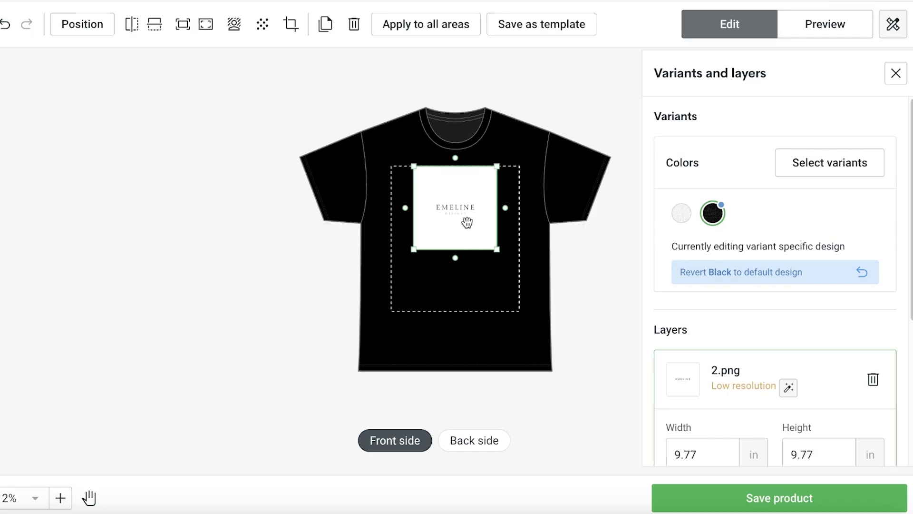
{"action": "left_click", "coordinate": [875, 382]}
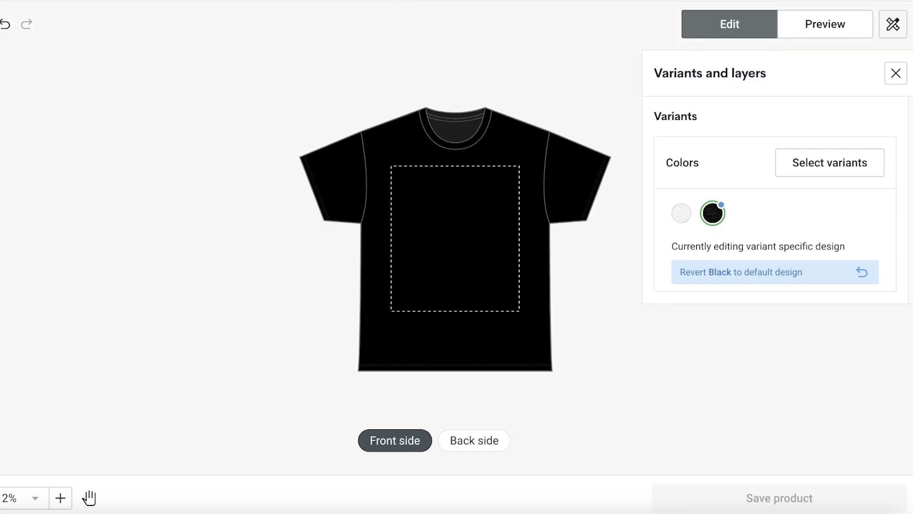
Step: Upload the black 1.png EMELINE logo and enlarge it to 10.36 in on the black tee
{"action": "left_click", "coordinate": [29, 119]}
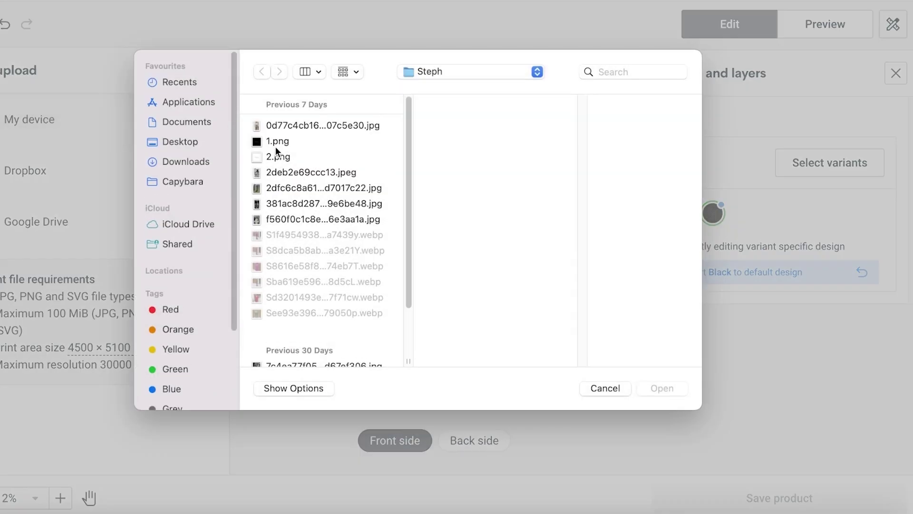
{"action": "left_click", "coordinate": [280, 159]}
{"action": "left_click", "coordinate": [299, 149]}
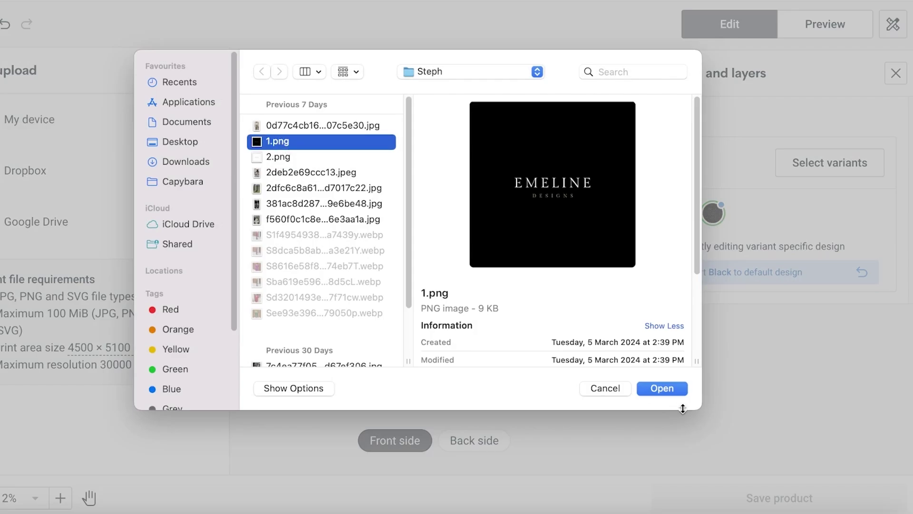
{"action": "left_click", "coordinate": [680, 394]}
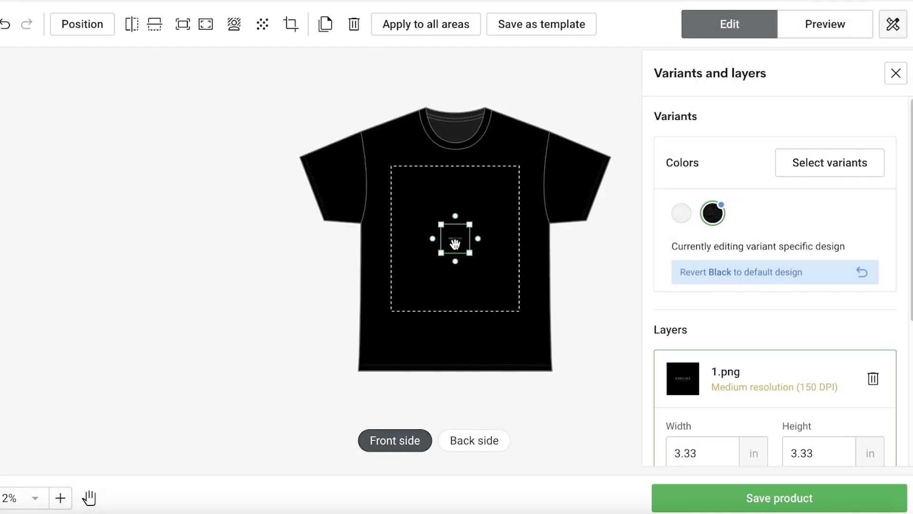
{"action": "left_click_drag", "start_coordinate": [453, 245], "coordinate": [479, 270]}
{"action": "left_click_drag", "start_coordinate": [473, 228], "coordinate": [499, 254]}
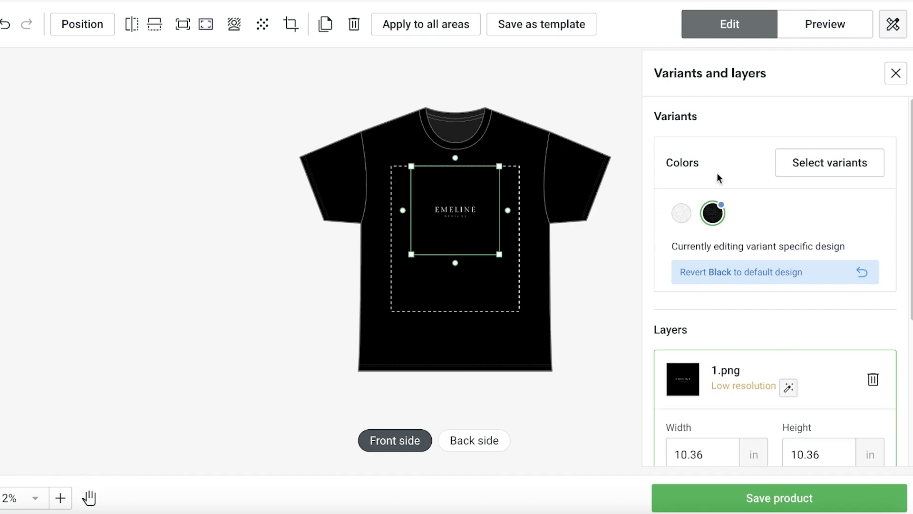
Step: Browse the text fonts, graphics and template resources, then close the side panel
{"action": "scroll", "coordinate": [724, 228], "scroll_direction": "down", "scroll_amount": 5}
{"action": "scroll", "coordinate": [724, 249], "scroll_direction": "up", "scroll_amount": 5}
{"action": "left_click", "coordinate": [1, 114]}
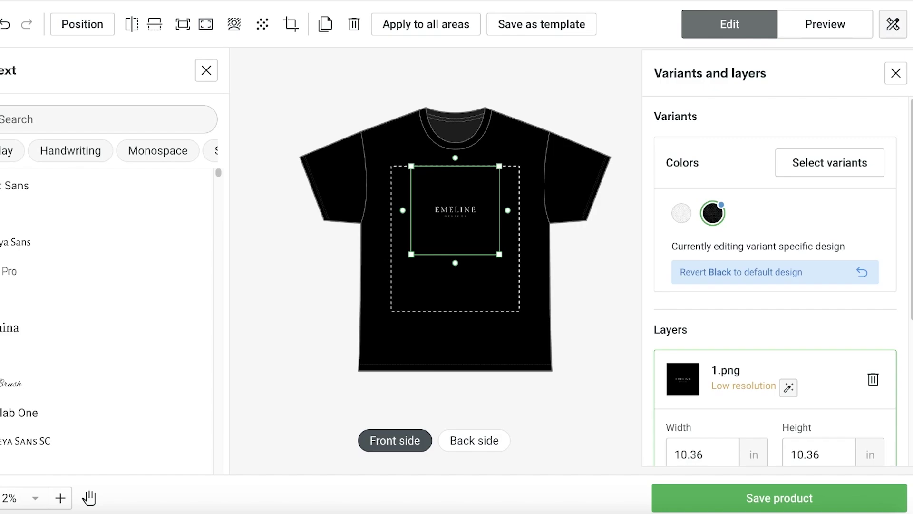
{"action": "left_click", "coordinate": [1, 152]}
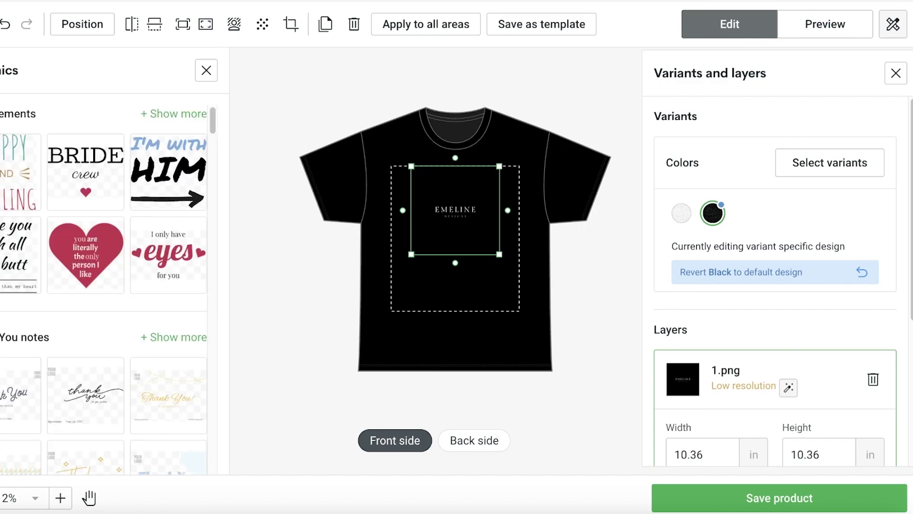
{"action": "left_click", "coordinate": [1, 191]}
{"action": "left_click", "coordinate": [206, 71]}
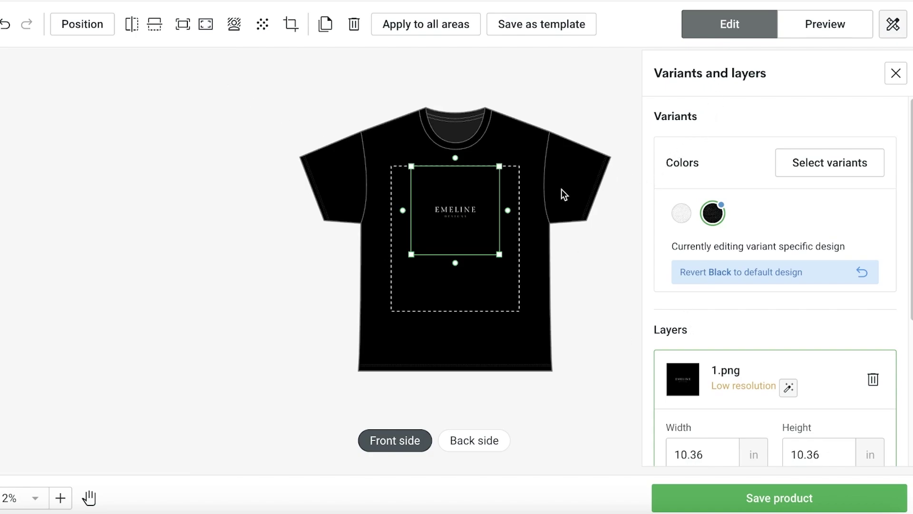
Step: Save the design and set the Person 2 mockup as the listing's title image
{"action": "left_click", "coordinate": [732, 498]}
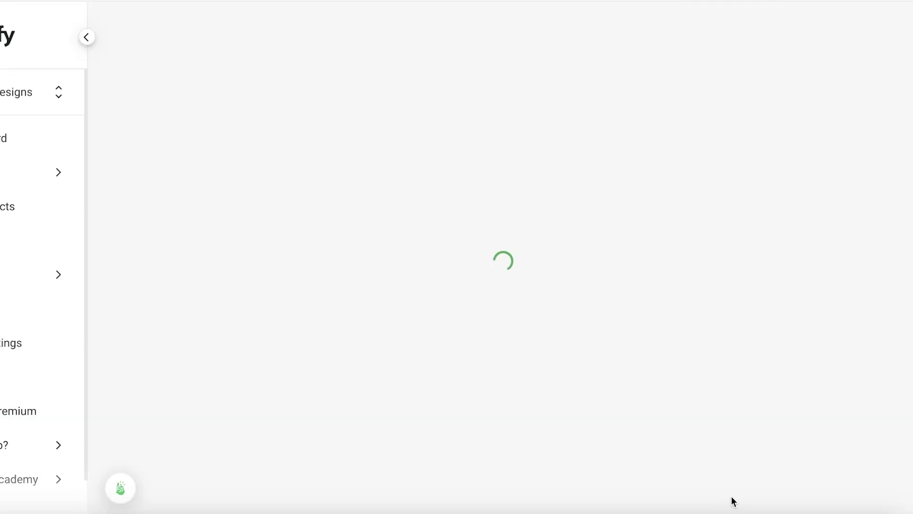
{"action": "scroll", "coordinate": [541, 259], "scroll_direction": "down", "scroll_amount": 2}
{"action": "left_click_drag", "start_coordinate": [481, 240], "coordinate": [448, 238]}
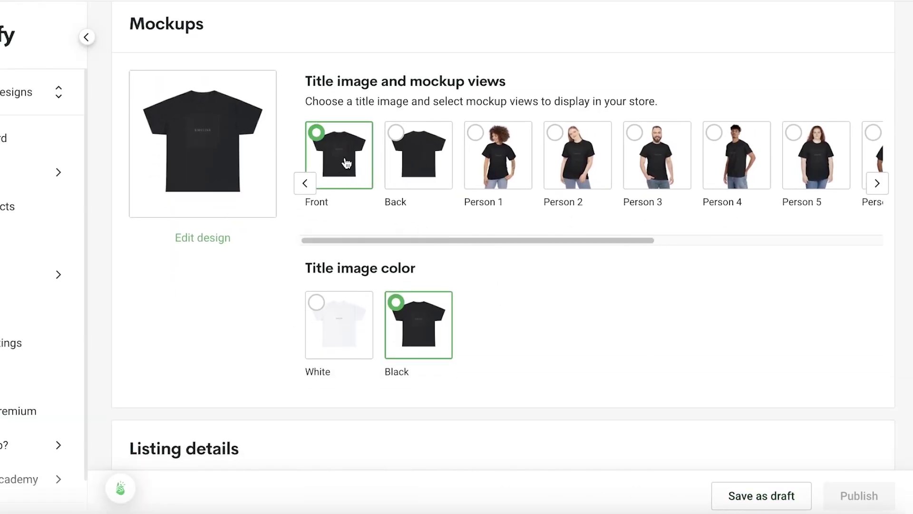
{"action": "left_click", "coordinate": [402, 154]}
{"action": "left_click", "coordinate": [363, 156]}
{"action": "left_click", "coordinate": [500, 156]}
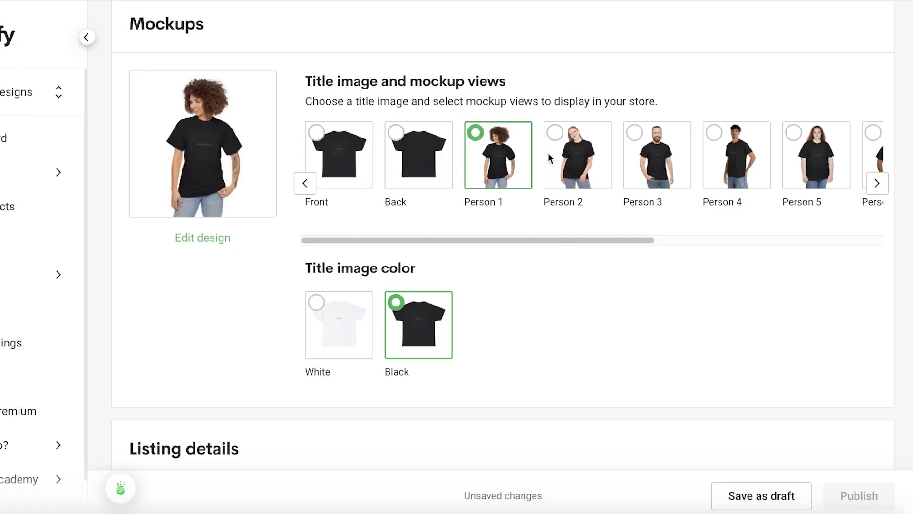
{"action": "left_click", "coordinate": [592, 151]}
{"action": "scroll", "coordinate": [374, 194], "scroll_direction": "down", "scroll_amount": 10}
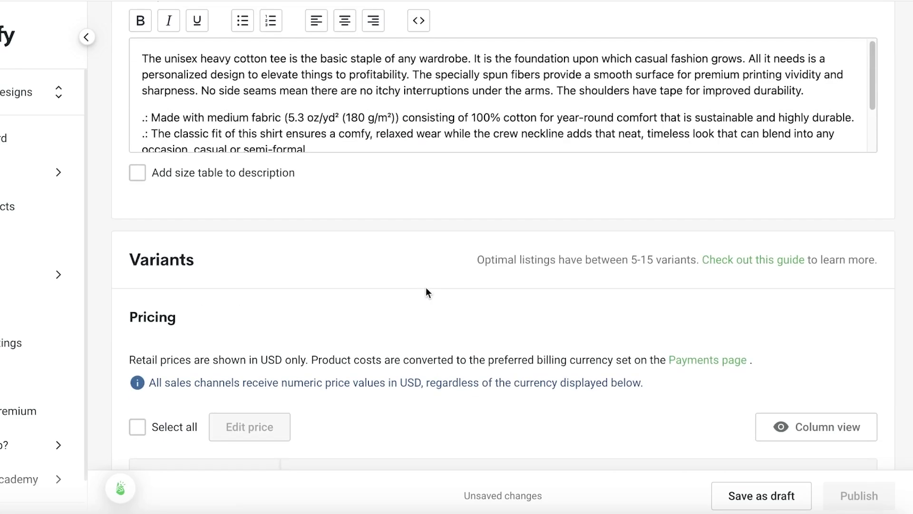
{"action": "scroll", "coordinate": [426, 287], "scroll_direction": "up", "scroll_amount": 3}
{"action": "scroll", "coordinate": [409, 281], "scroll_direction": "down", "scroll_amount": 3}
Step: Retitle the product 'Logo Tee' and leave the description without a size table
{"action": "triple_click", "coordinate": [228, 151]}
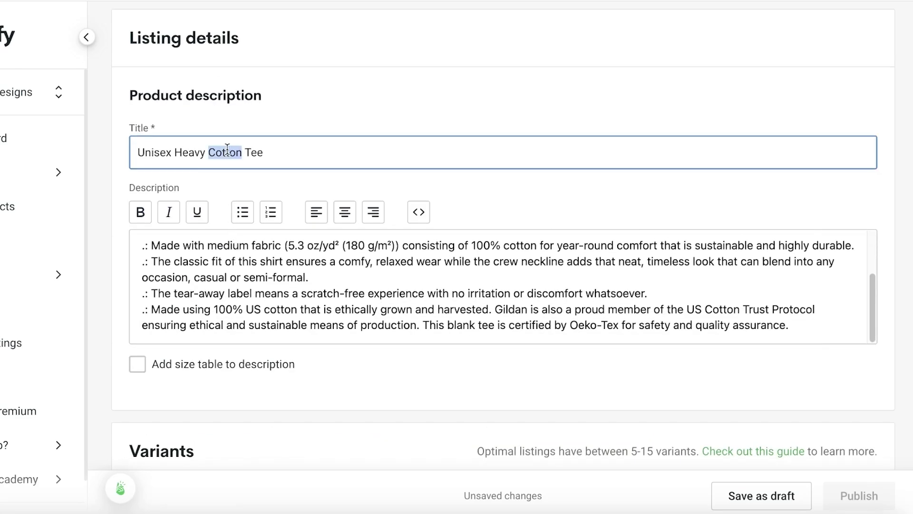
{"action": "type", "text": "Logo"}
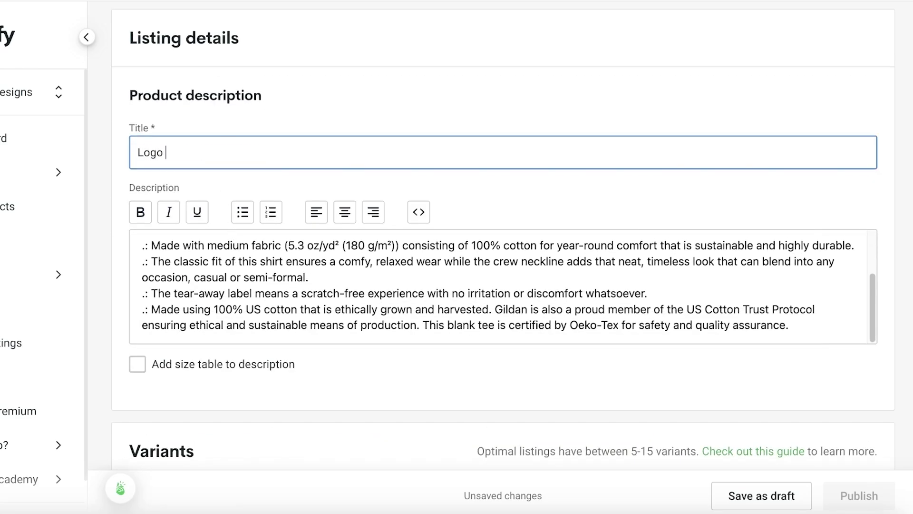
{"action": "type", "text": " Tee"}
{"action": "scroll", "coordinate": [246, 278], "scroll_direction": "down", "scroll_amount": 3}
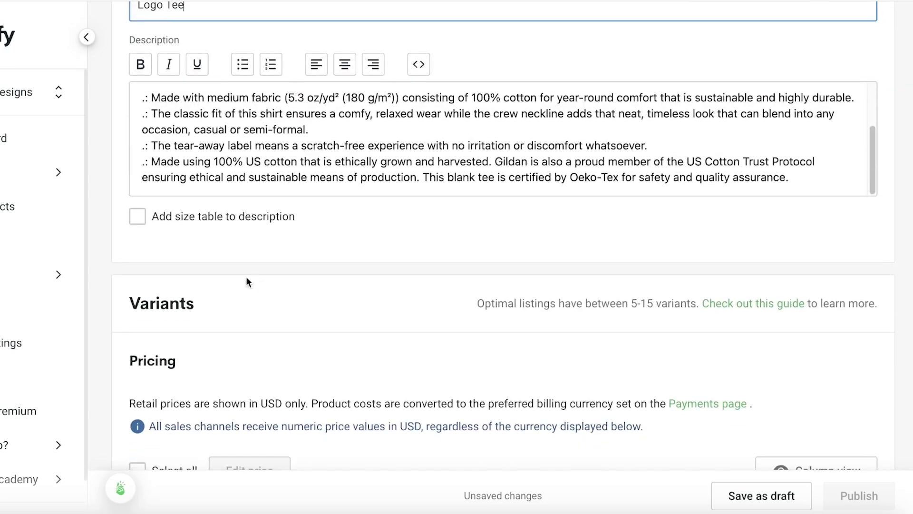
{"action": "left_click", "coordinate": [173, 221]}
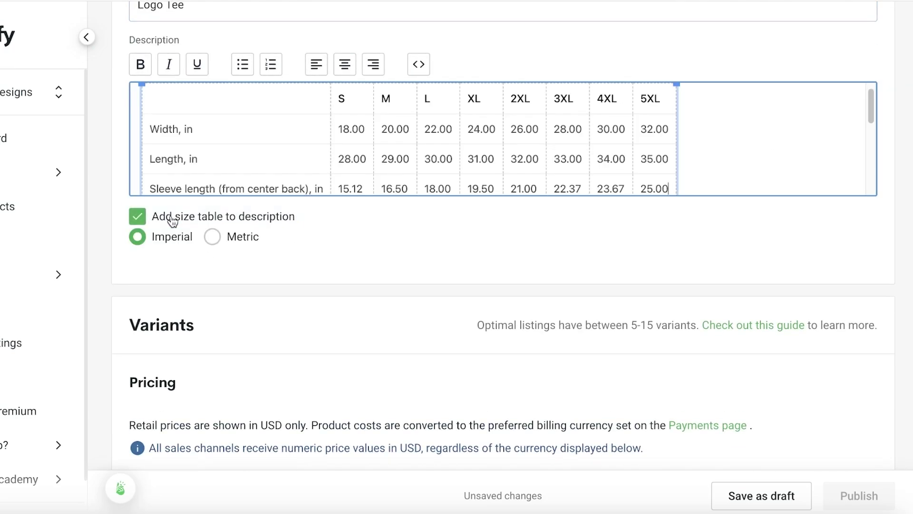
{"action": "left_click", "coordinate": [171, 220]}
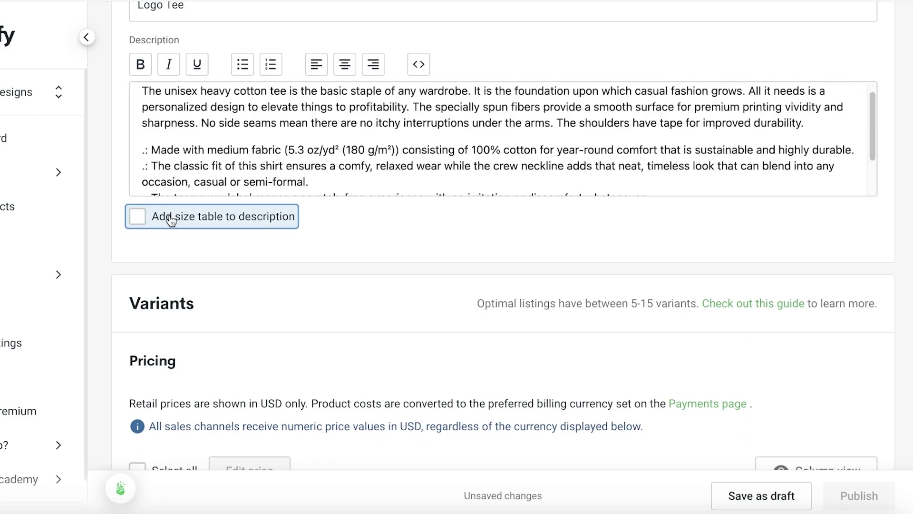
Step: Set the retail price of all variants to USD 30.00 with a bulk price edit
{"action": "scroll", "coordinate": [171, 219], "scroll_direction": "down", "scroll_amount": 9}
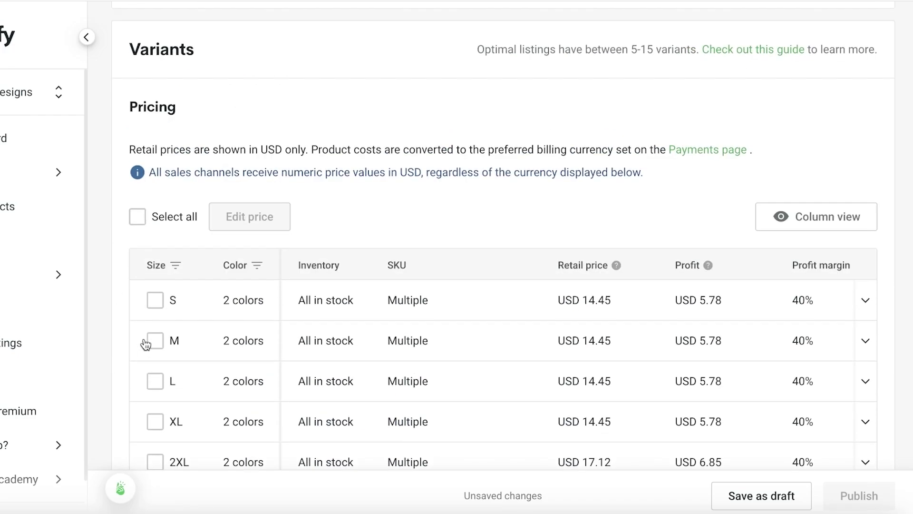
{"action": "scroll", "coordinate": [145, 343], "scroll_direction": "up", "scroll_amount": 4}
{"action": "left_click", "coordinate": [164, 219]}
{"action": "left_click", "coordinate": [311, 215]}
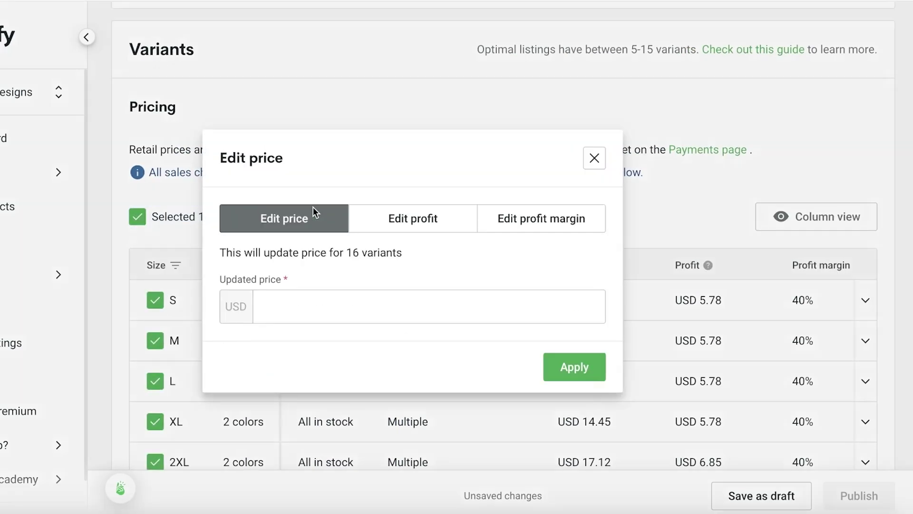
{"action": "left_click", "coordinate": [338, 297]}
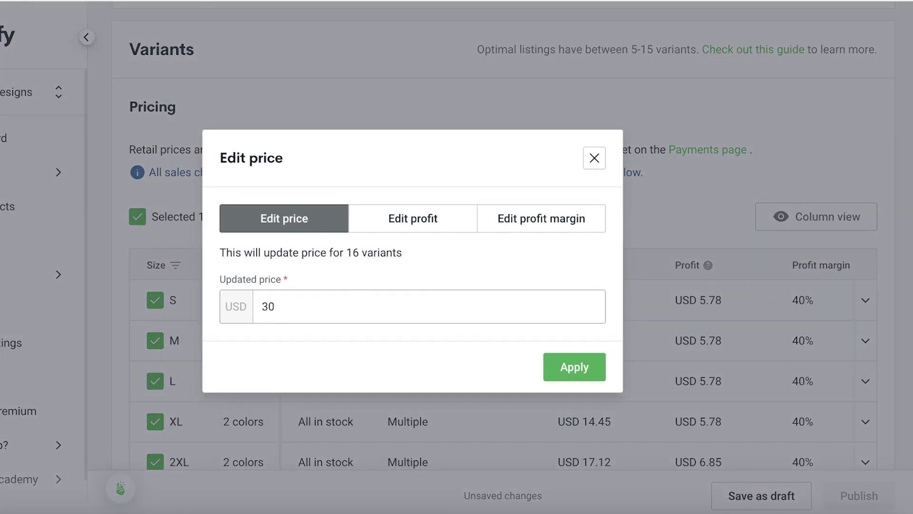
{"action": "left_click", "coordinate": [564, 373]}
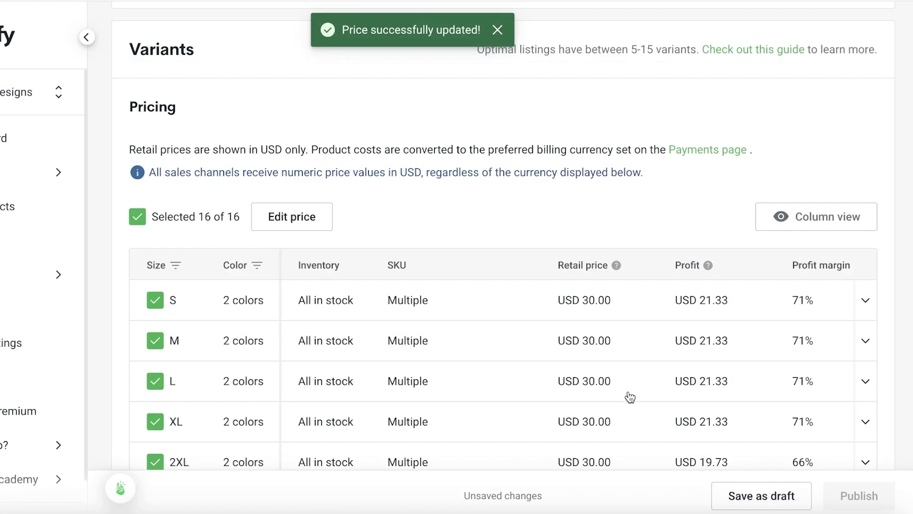
Step: Deselect the 5XL, 4XL, 3XL, 2XL (Black and White) and XL sizes, leaving S, M and L
{"action": "scroll", "coordinate": [634, 412], "scroll_direction": "down", "scroll_amount": 5}
{"action": "scroll", "coordinate": [618, 179], "scroll_direction": "up", "scroll_amount": 3}
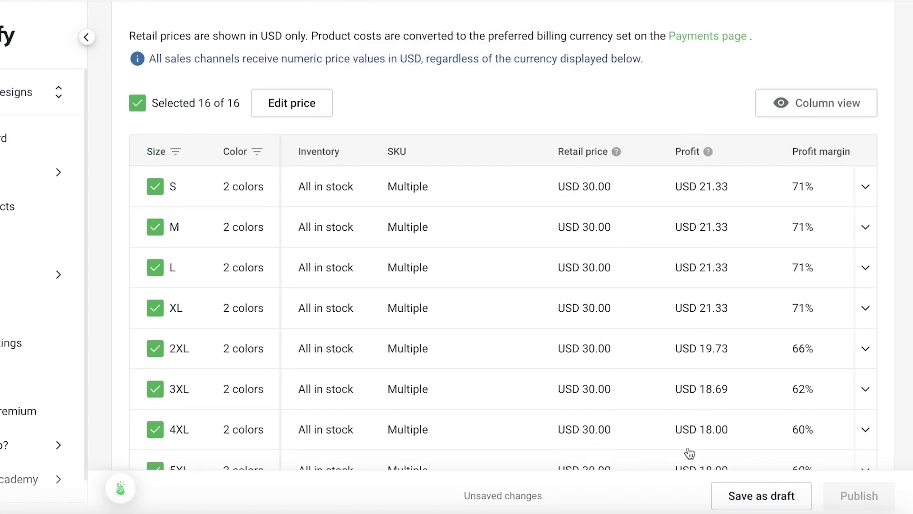
{"action": "scroll", "coordinate": [689, 453], "scroll_direction": "down", "scroll_amount": 6}
{"action": "scroll", "coordinate": [679, 390], "scroll_direction": "up", "scroll_amount": 12}
{"action": "scroll", "coordinate": [583, 320], "scroll_direction": "down", "scroll_amount": 8}
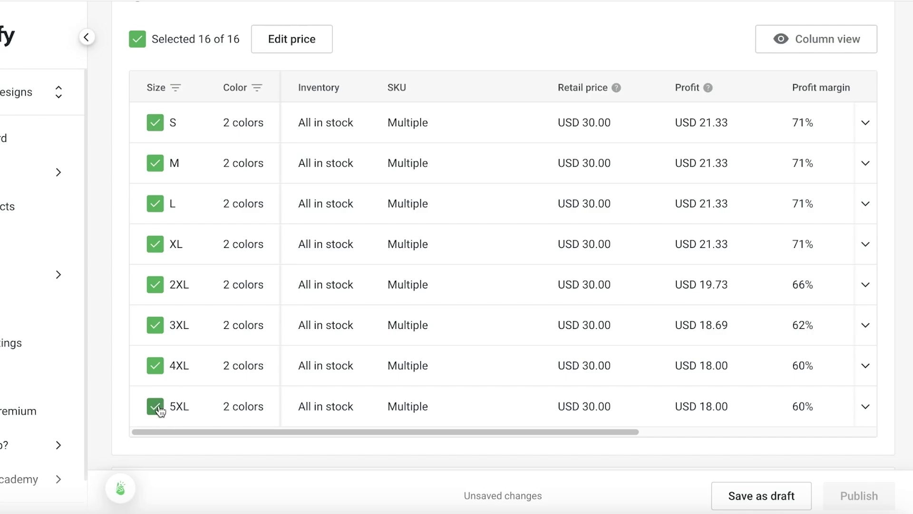
{"action": "left_click", "coordinate": [160, 408]}
{"action": "left_click", "coordinate": [156, 367]}
{"action": "left_click", "coordinate": [156, 326]}
{"action": "left_click", "coordinate": [152, 302]}
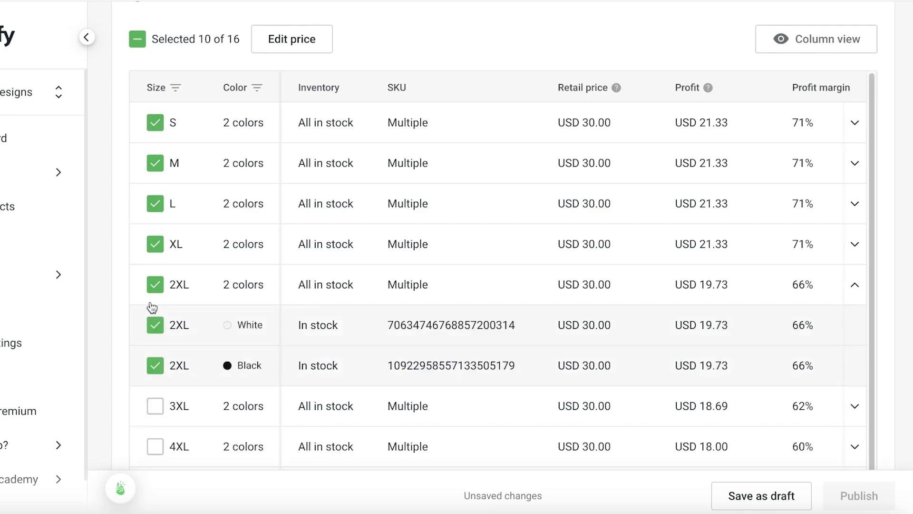
{"action": "left_click", "coordinate": [155, 366]}
{"action": "left_click", "coordinate": [155, 324]}
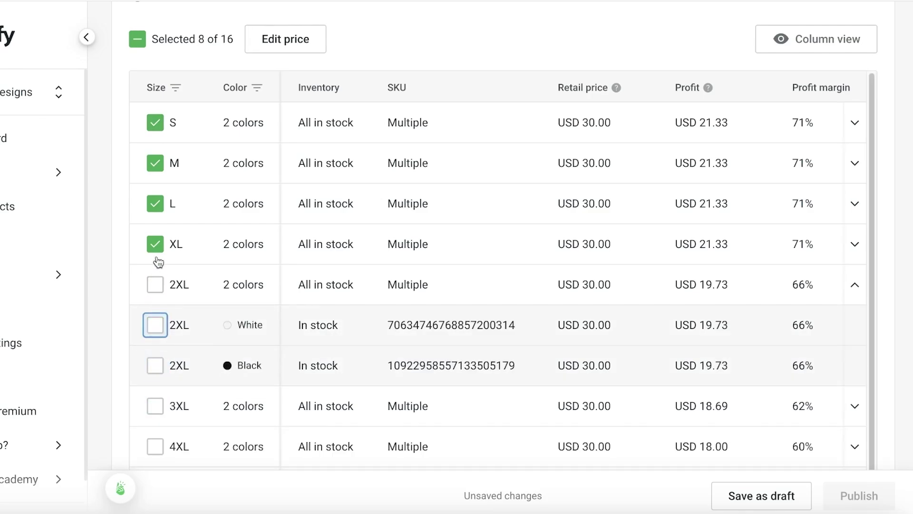
{"action": "left_click", "coordinate": [155, 244]}
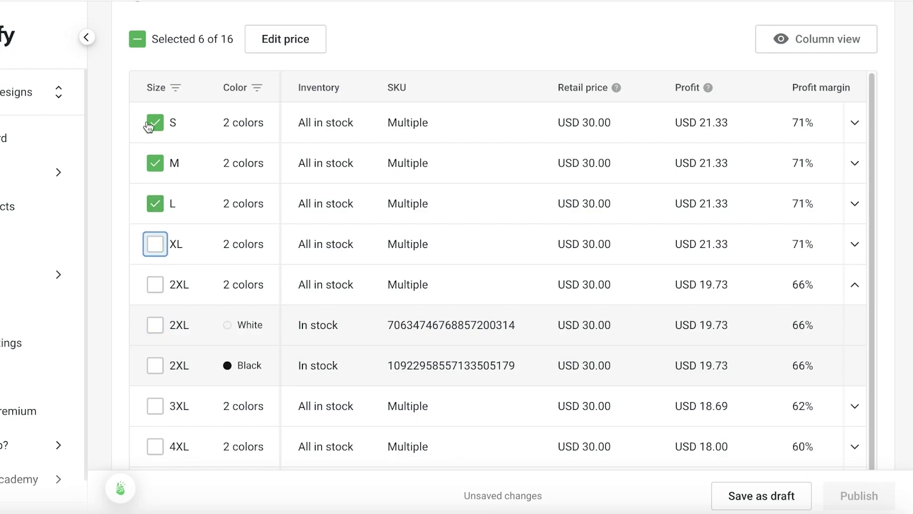
Step: Start connecting the unconnected Shopify store from My Stores
{"action": "scroll", "coordinate": [194, 276], "scroll_direction": "up", "scroll_amount": 5}
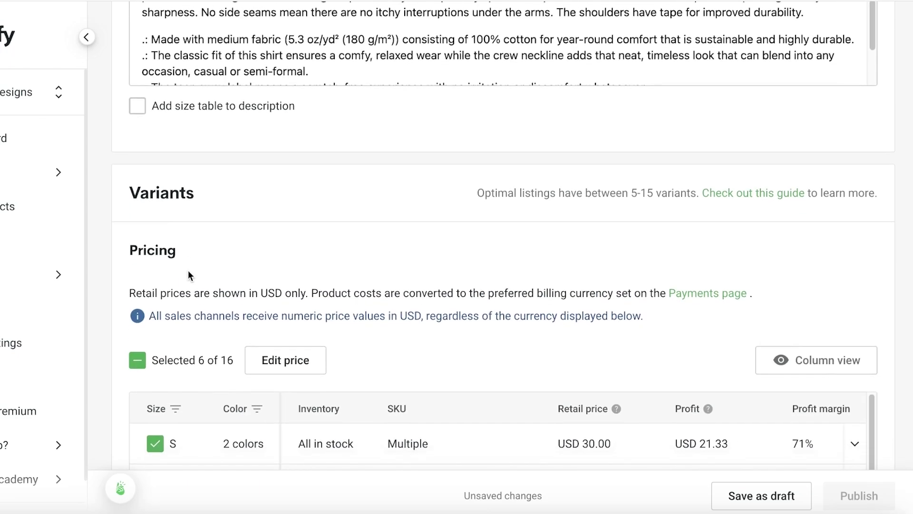
{"action": "scroll", "coordinate": [259, 179], "scroll_direction": "down", "scroll_amount": 9}
{"action": "scroll", "coordinate": [625, 257], "scroll_direction": "down", "scroll_amount": 3}
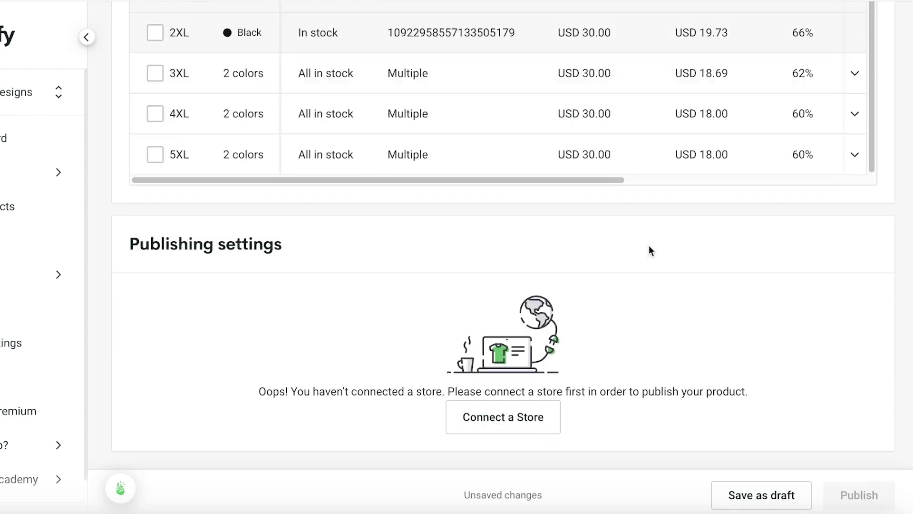
{"action": "scroll", "coordinate": [474, 365], "scroll_direction": "up", "scroll_amount": 15}
{"action": "scroll", "coordinate": [477, 381], "scroll_direction": "down", "scroll_amount": 15}
{"action": "scroll", "coordinate": [524, 423], "scroll_direction": "down", "scroll_amount": 3}
{"action": "left_click", "coordinate": [524, 422]}
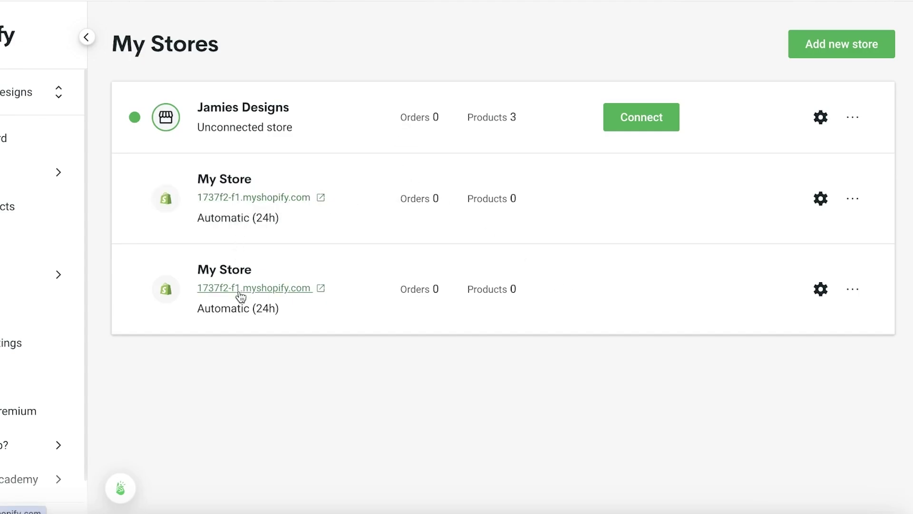
{"action": "left_click", "coordinate": [654, 124]}
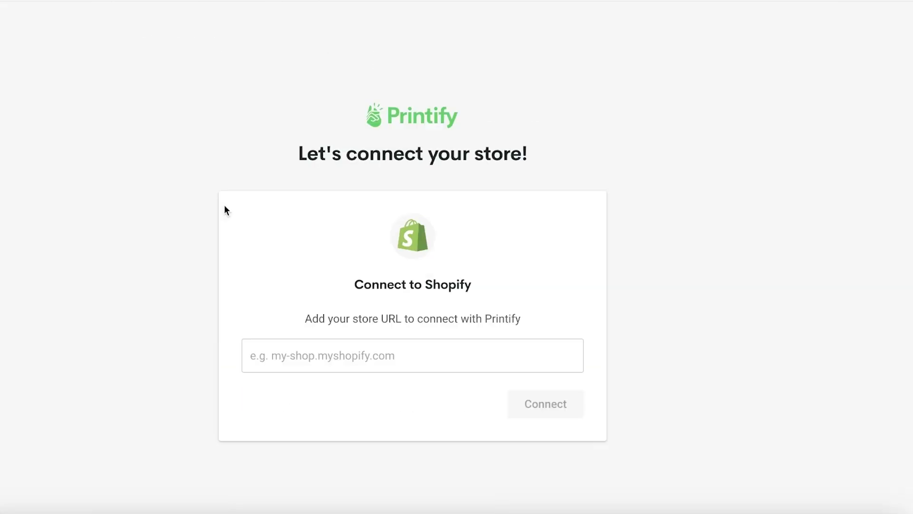
{"action": "left_click", "coordinate": [429, 348]}
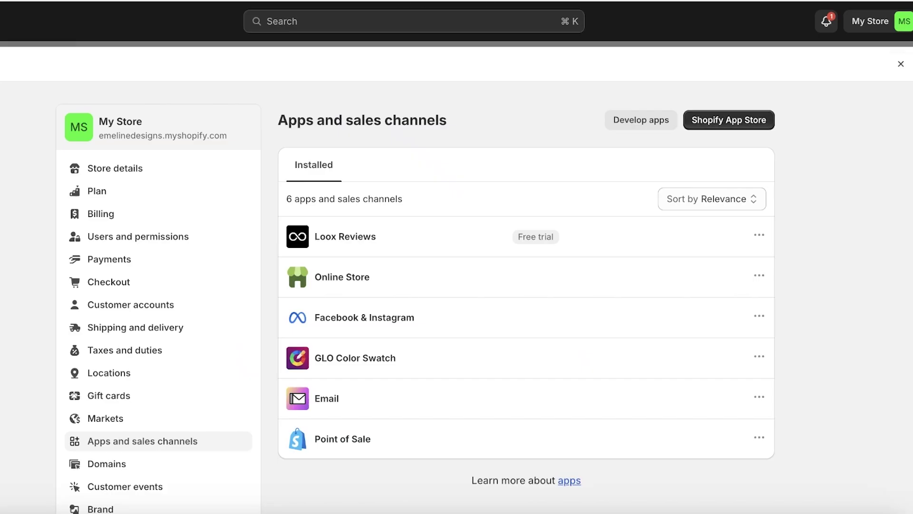
{"action": "left_click", "coordinate": [902, 65]}
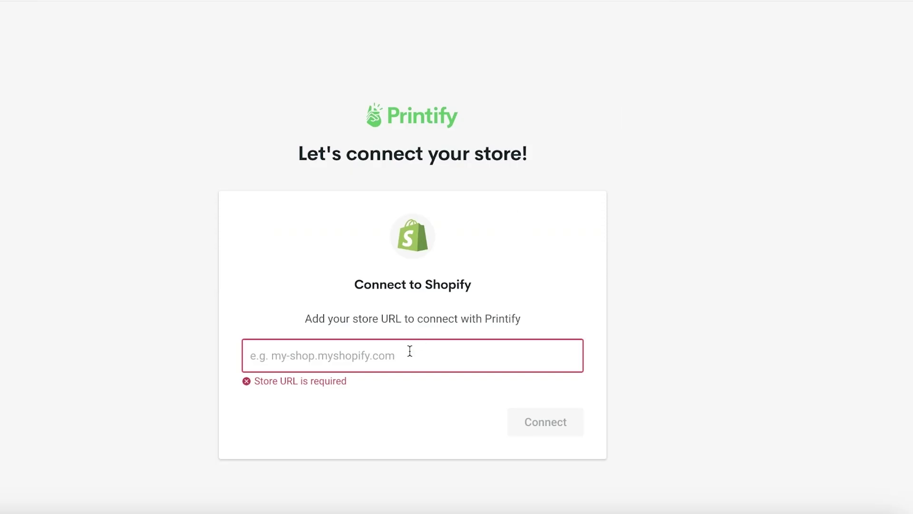
{"action": "right_click", "coordinate": [410, 351]}
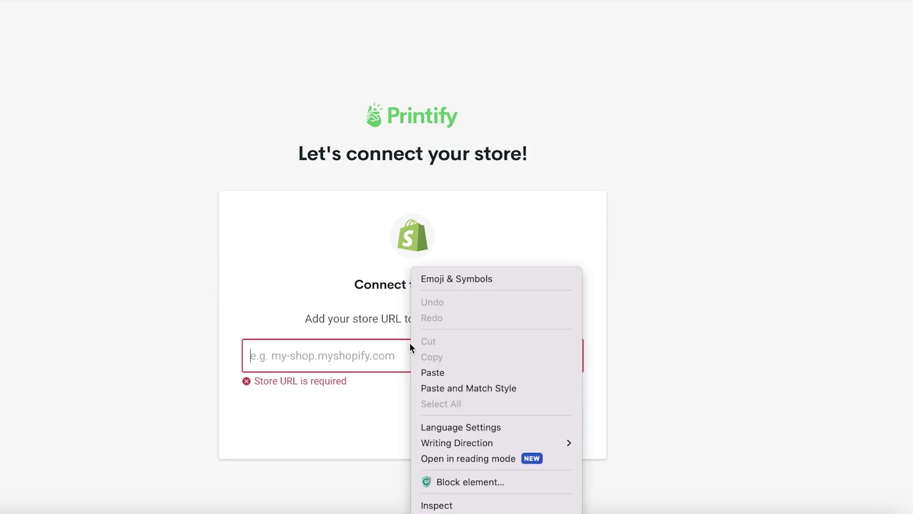
{"action": "left_click", "coordinate": [431, 372]}
{"action": "left_click_drag", "start_coordinate": [287, 354], "coordinate": [219, 357]}
{"action": "key", "text": "BackSpace"}
{"action": "left_click", "coordinate": [570, 415]}
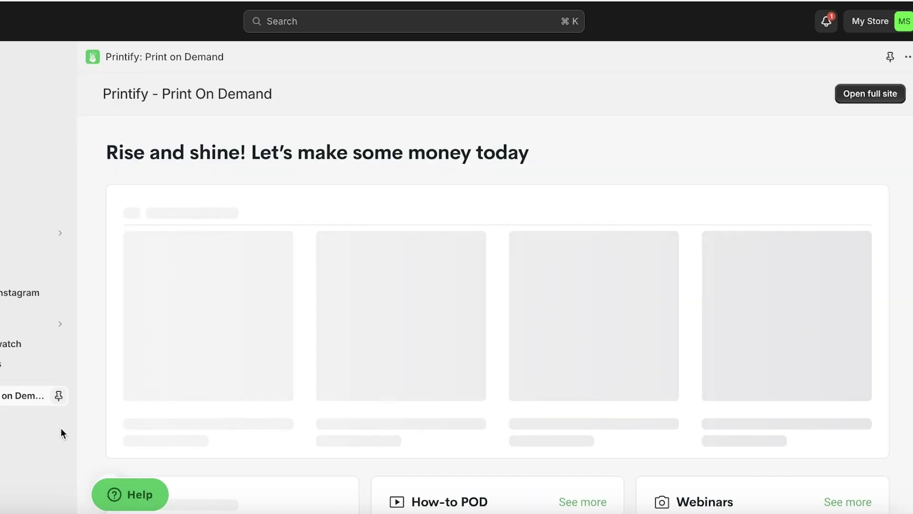
Step: Pin the Printify app in Shopify admin and open its My products list
{"action": "left_click", "coordinate": [59, 395]}
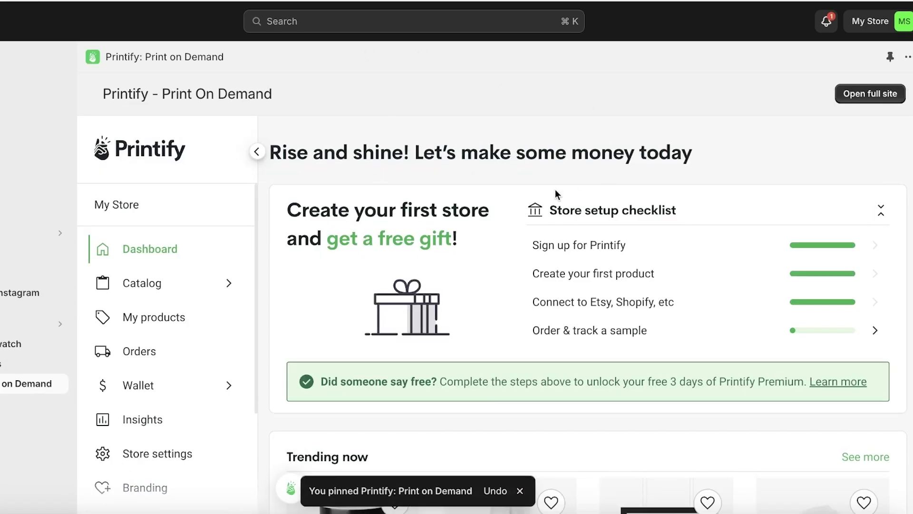
{"action": "left_click", "coordinate": [136, 323]}
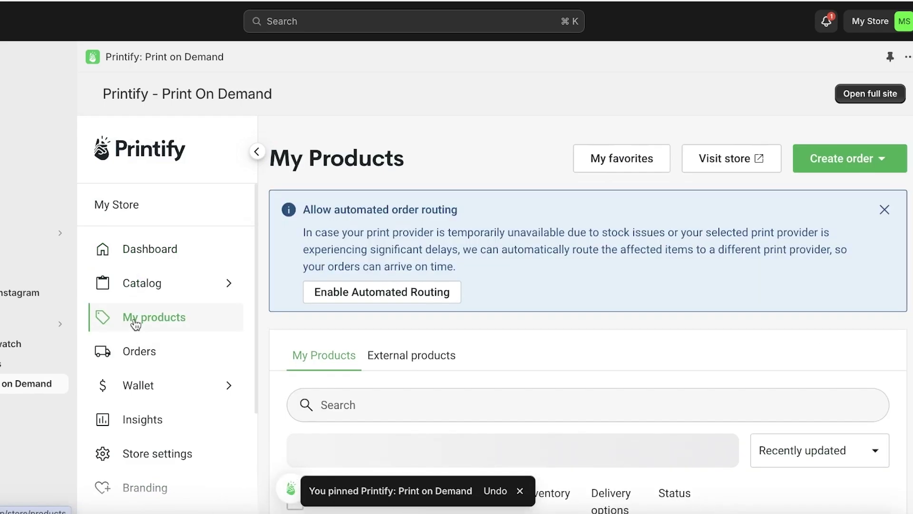
{"action": "scroll", "coordinate": [465, 152], "scroll_direction": "down", "scroll_amount": 5}
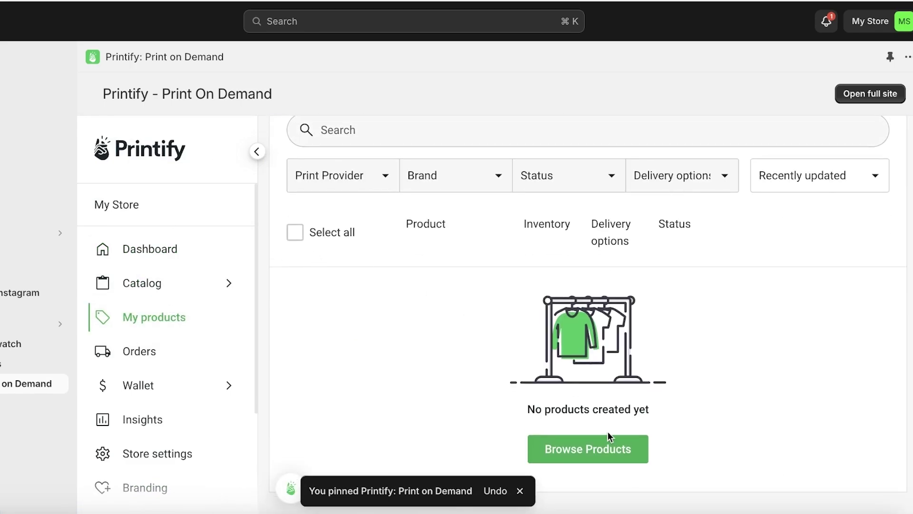
Step: Browse the catalog to the Men's Polyester Tee (AOP), then go to Shopify's Products list
{"action": "left_click", "coordinate": [608, 437]}
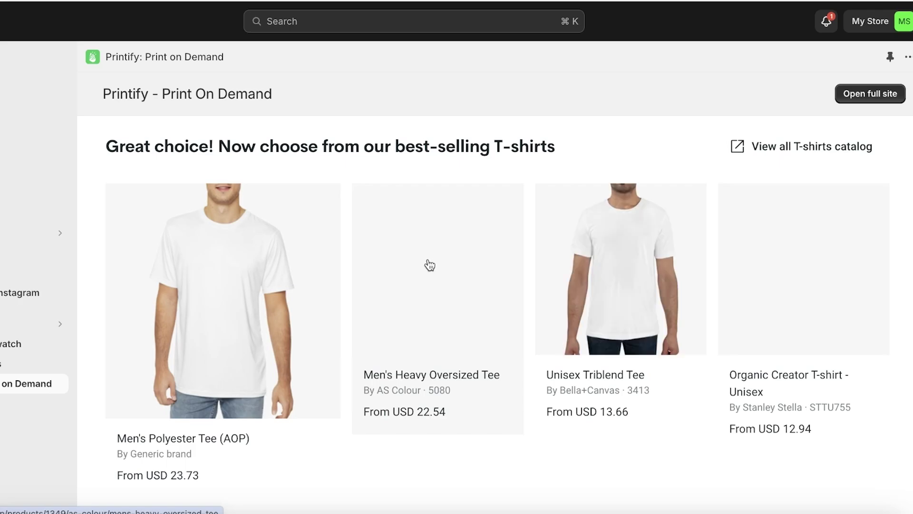
{"action": "left_click", "coordinate": [176, 265]}
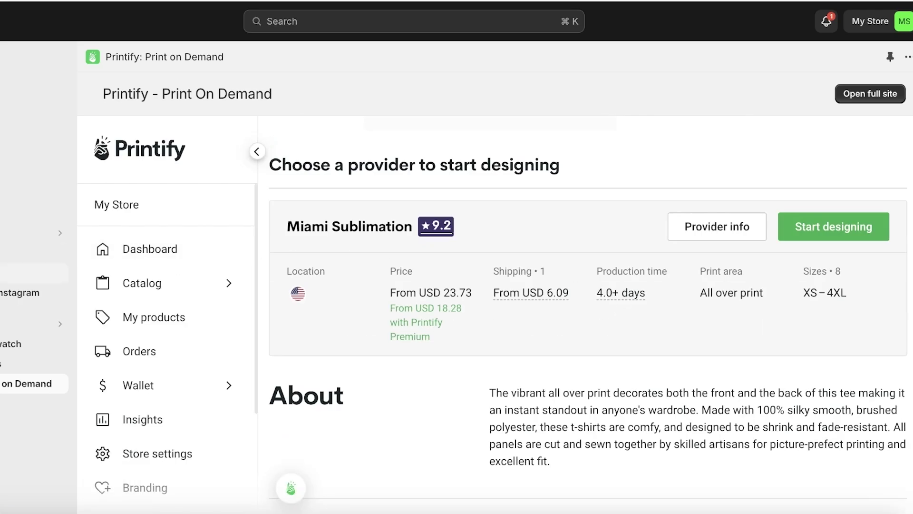
{"action": "left_click", "coordinate": [5, 102]}
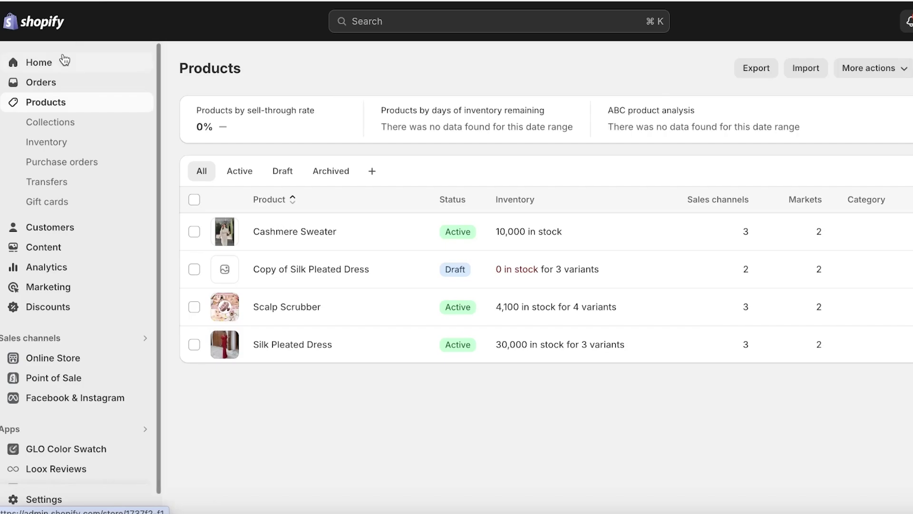
Step: Return to the Shopify admin Home dashboard, with Printify pinned under Apps
{"action": "left_click", "coordinate": [63, 61]}
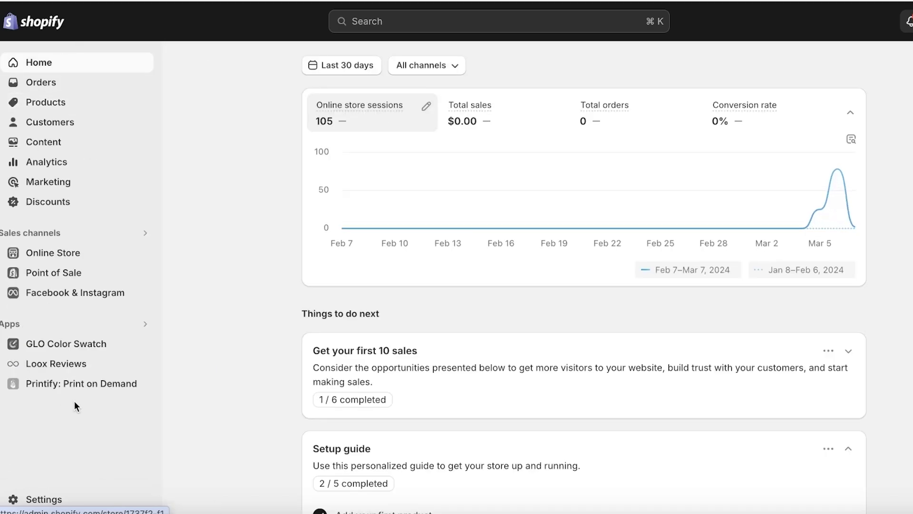